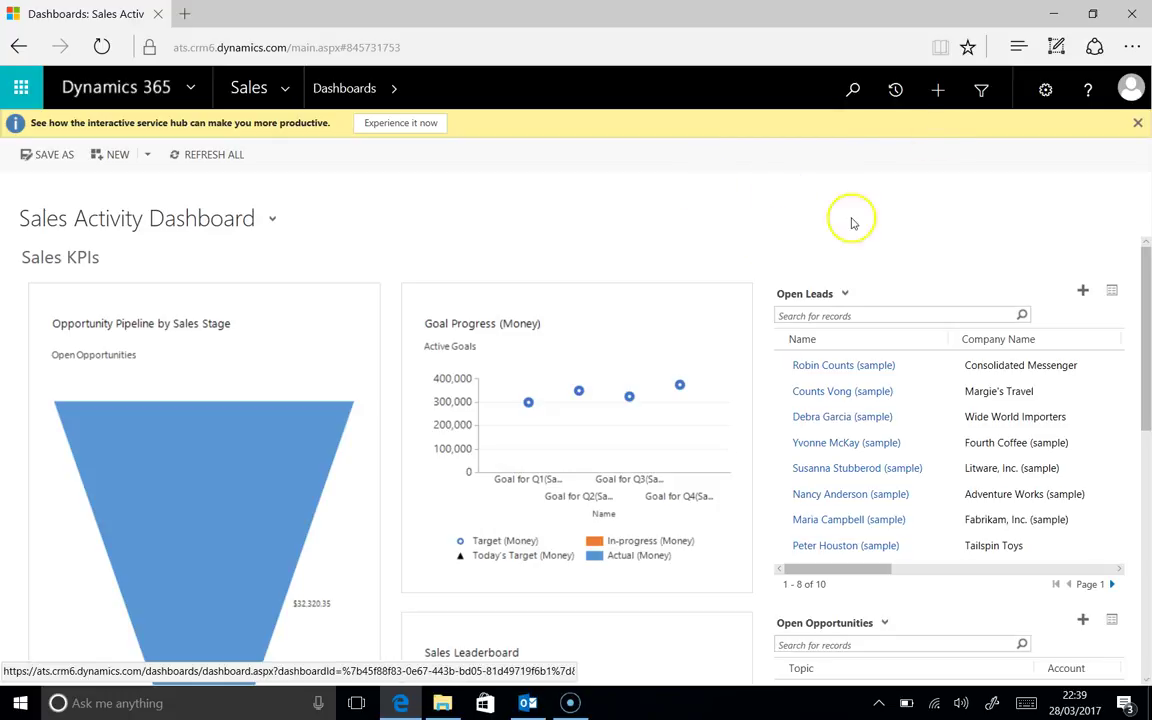
# Step: Start a new Work Order record and set its work order summary to "Tagging Job"
pyautogui.click(938, 93)
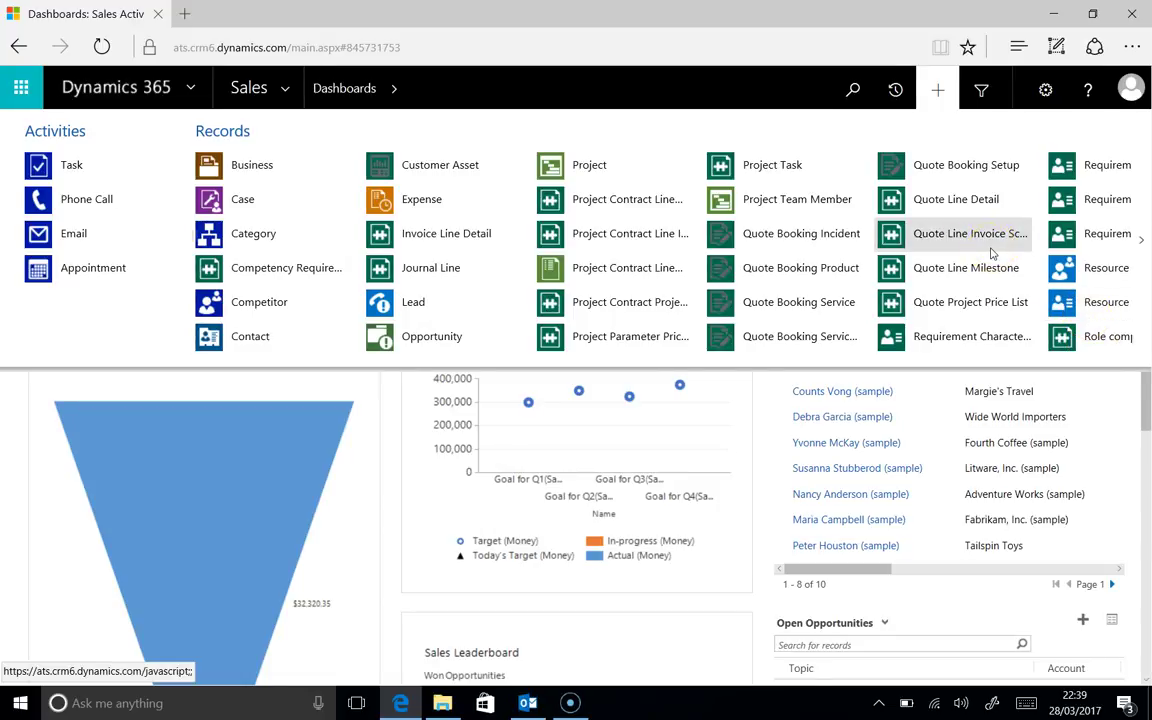
pyautogui.click(1143, 249)
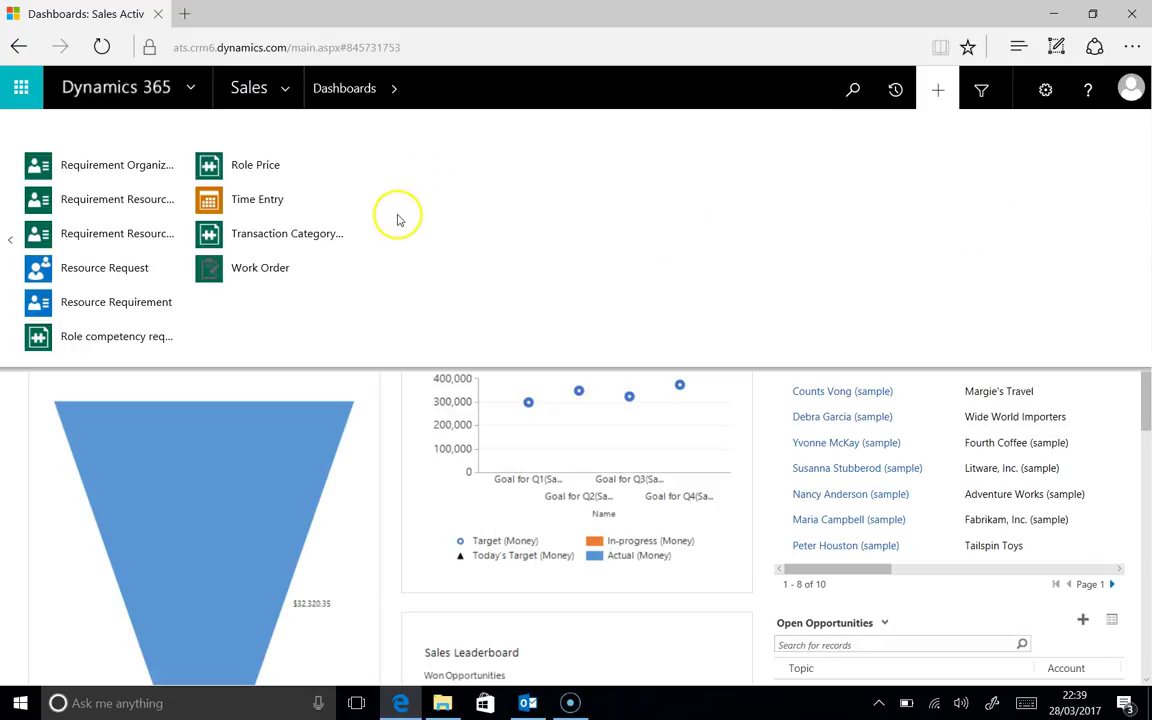
pyautogui.click(218, 287)
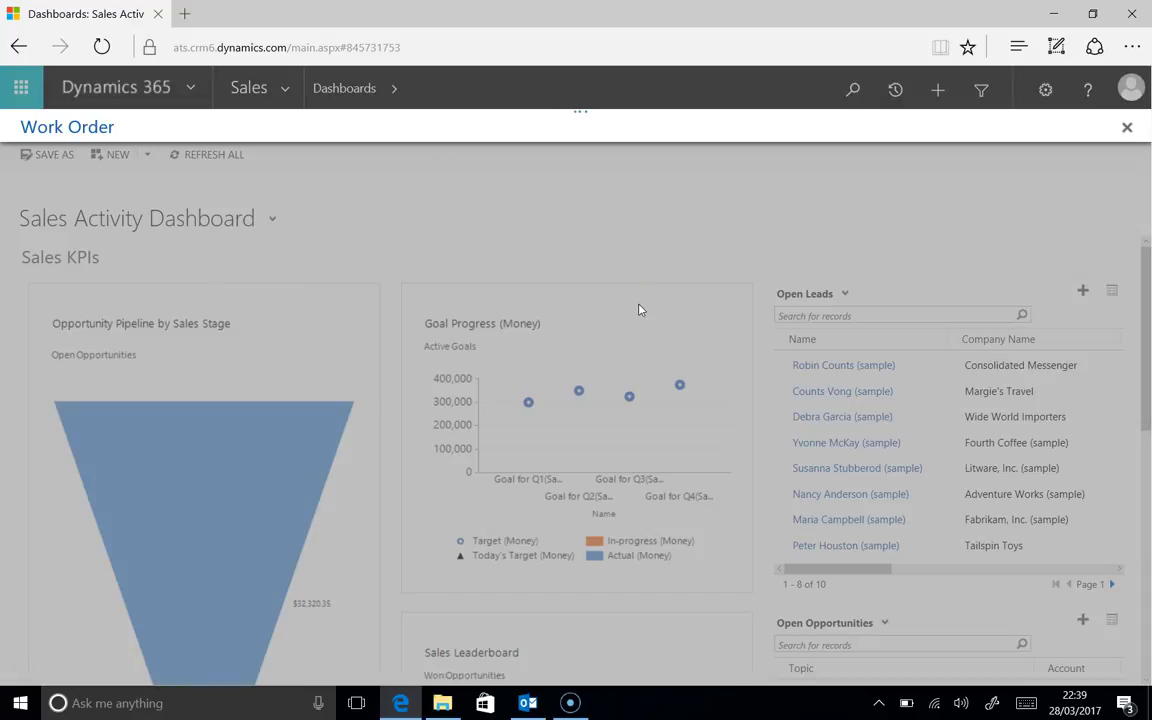
pyautogui.click(337, 236)
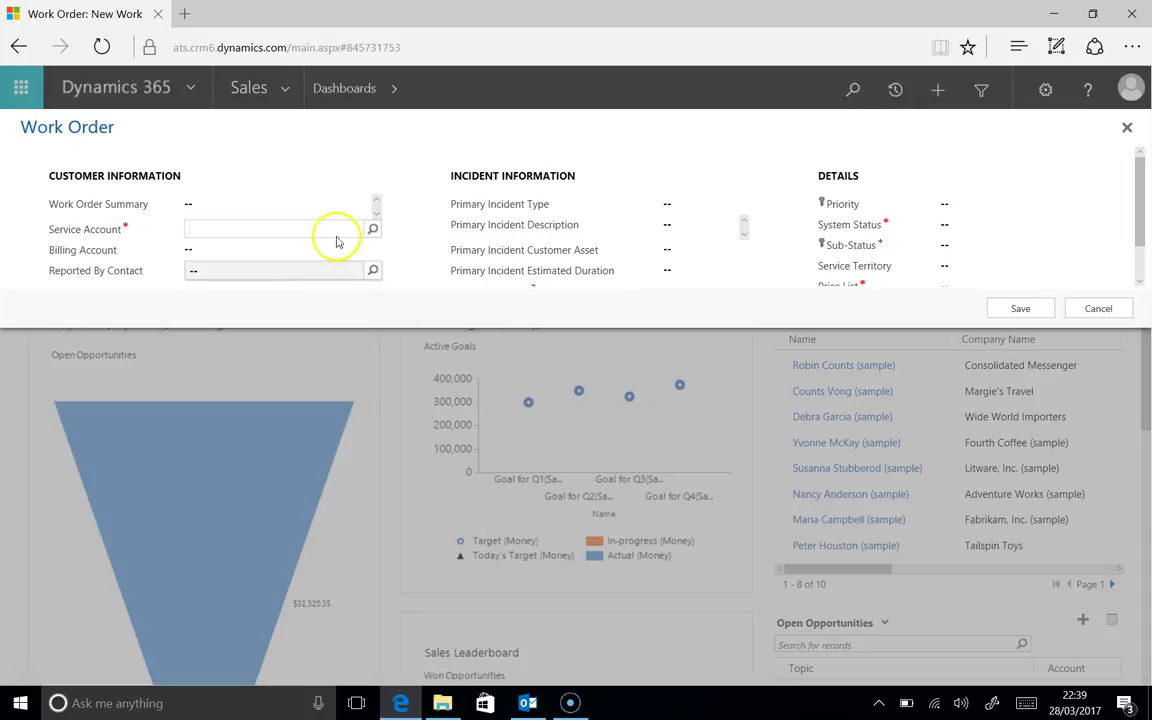
pyautogui.click(303, 207)
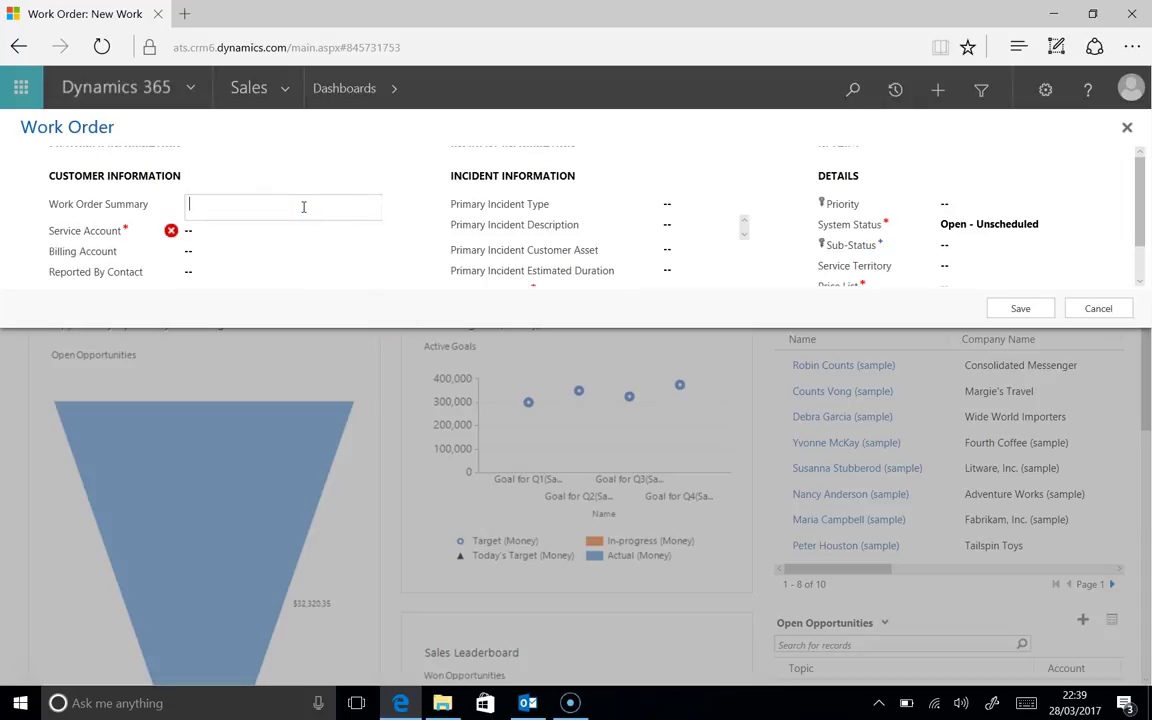
pyautogui.write('Tagging Job')
# Step: Look up "cary" for the work order's service account and choose Cary Corp 2
pyautogui.click(260, 274)
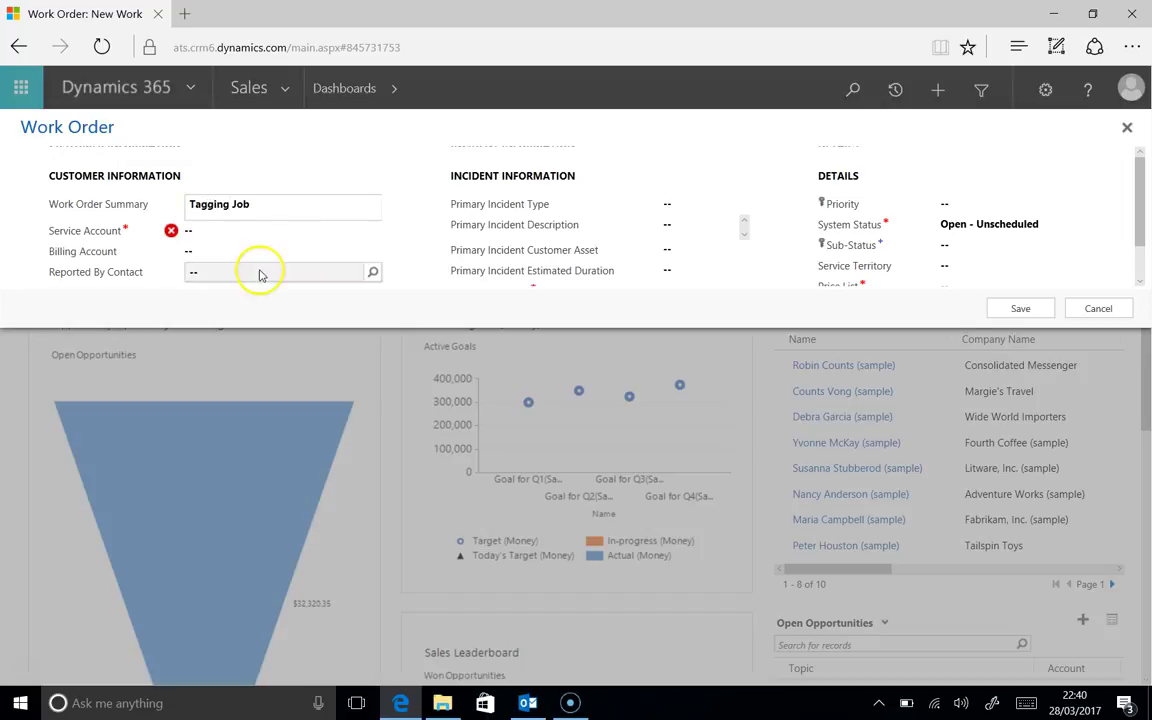
pyautogui.click(215, 231)
pyautogui.write('cary')
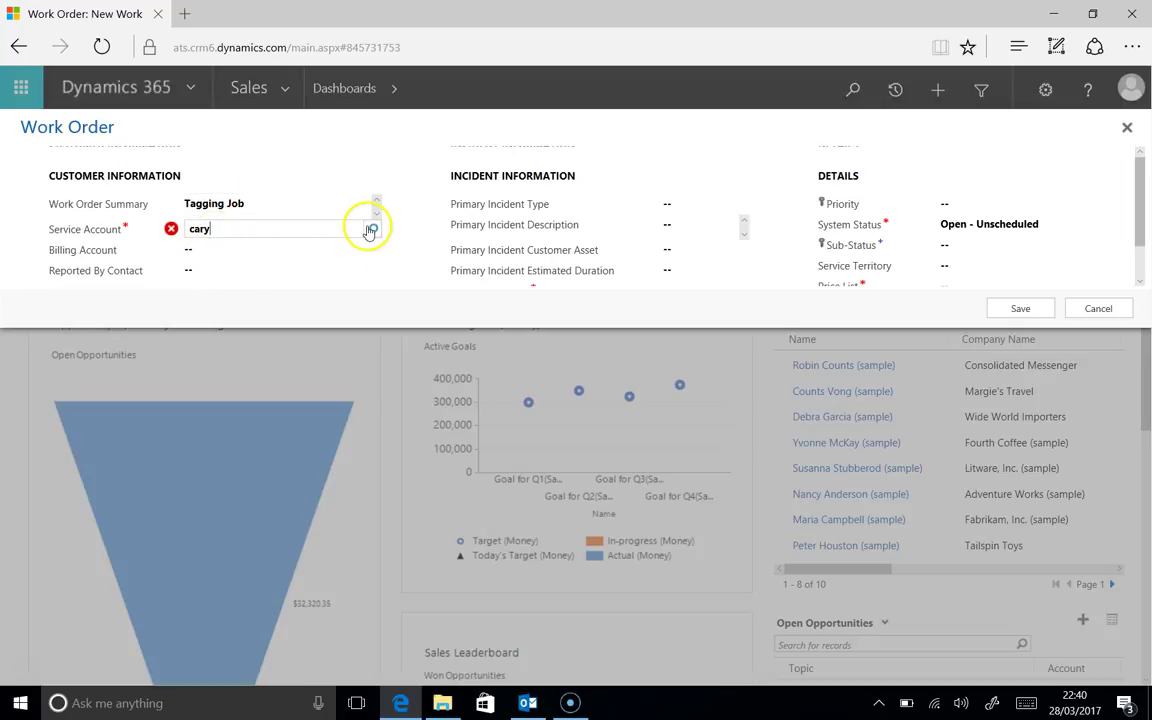
pyautogui.click(370, 231)
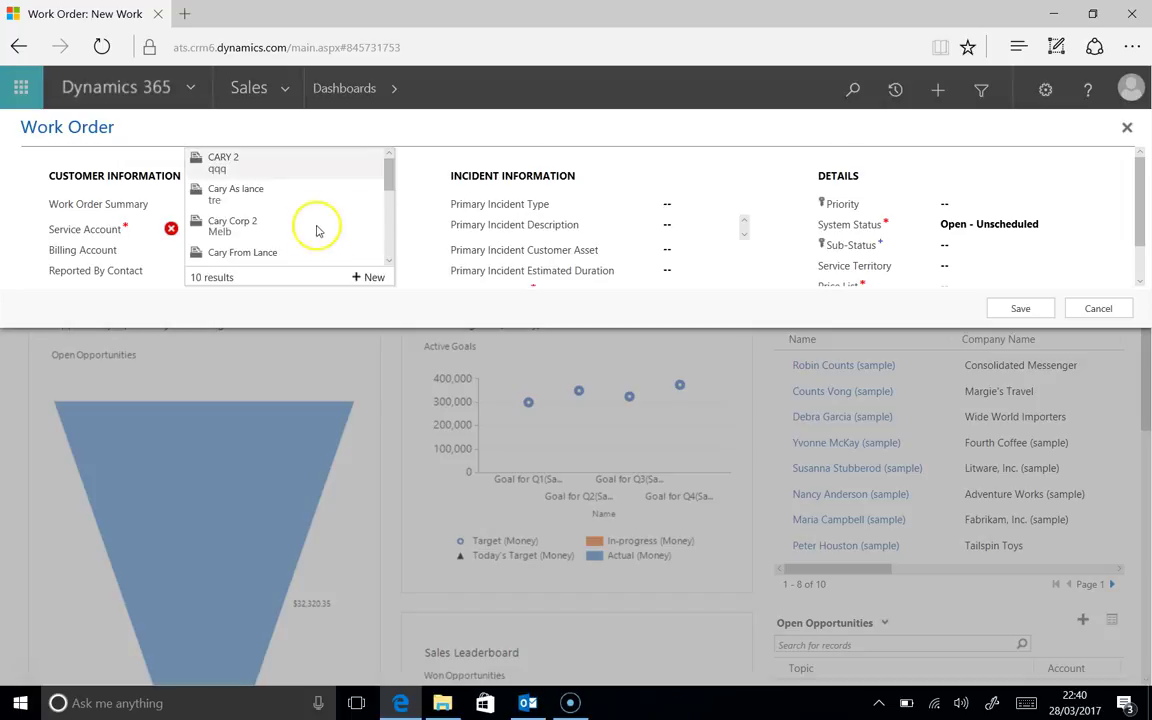
pyautogui.click(270, 226)
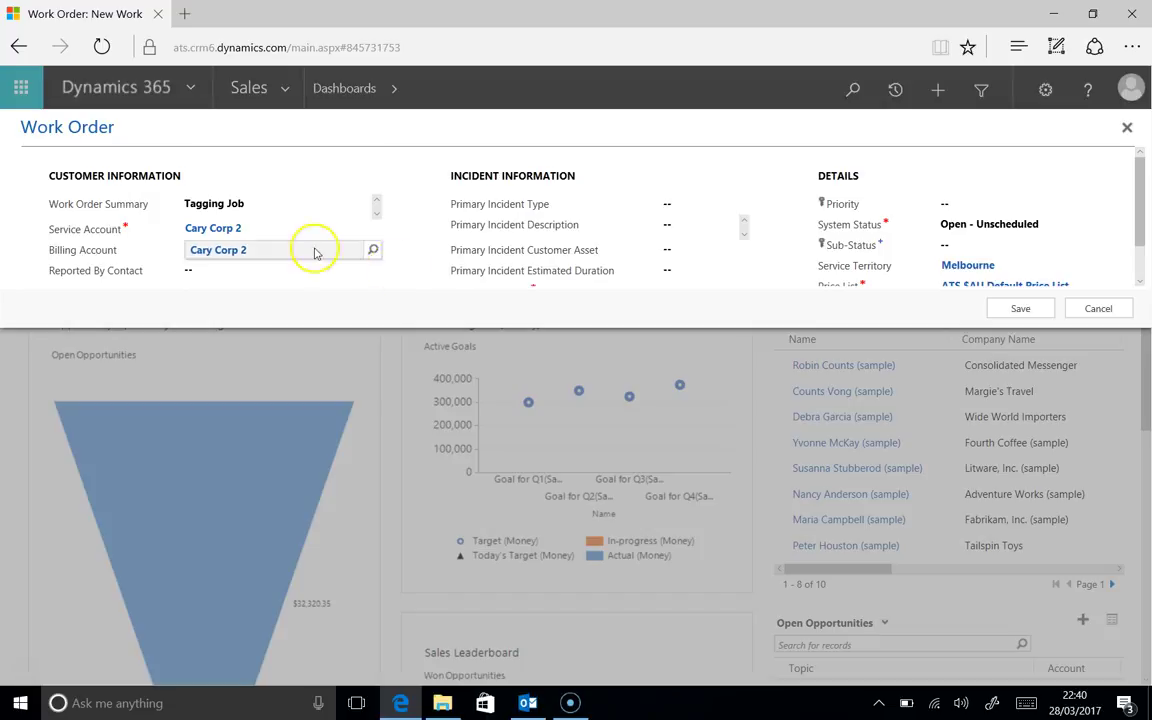
# Step: Set the work order type to Inspection and save the new work order
pyautogui.scroll(-1, 716, 256)
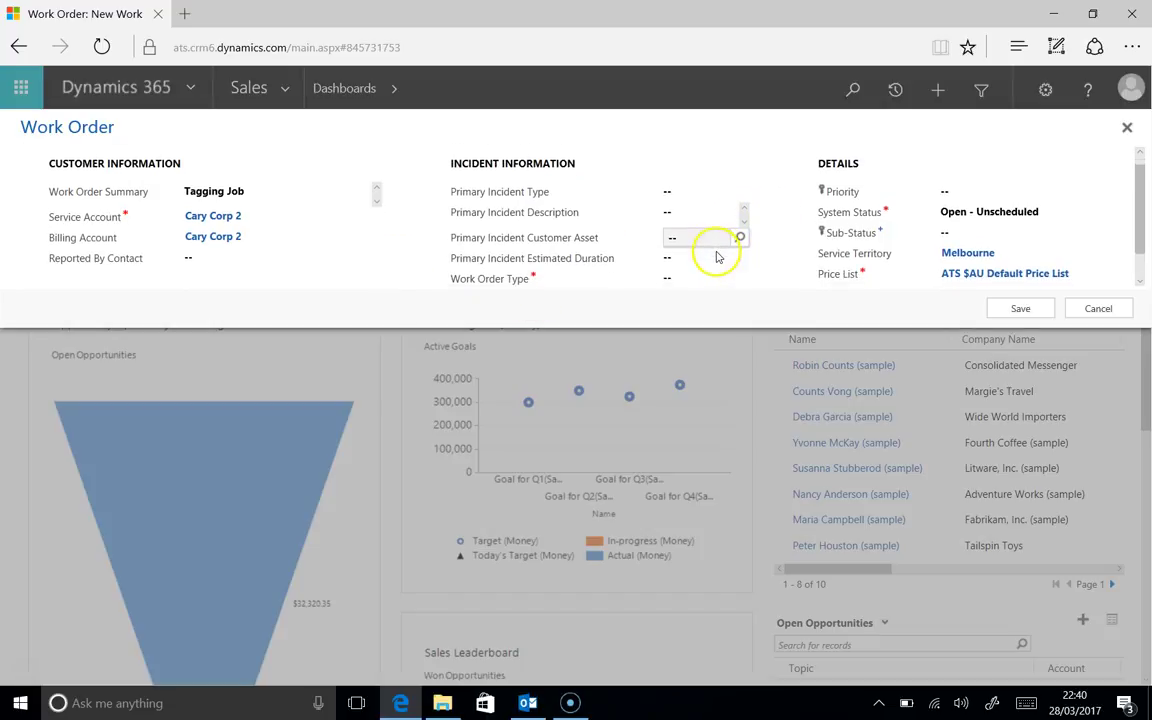
pyautogui.click(693, 277)
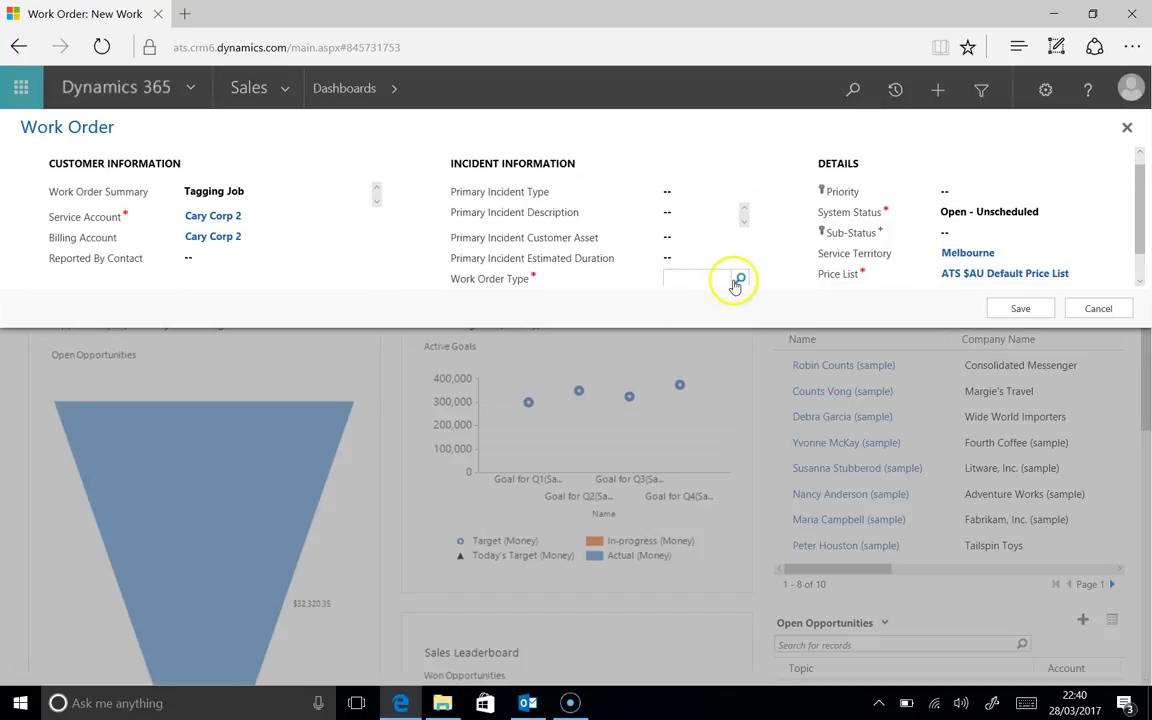
pyautogui.click(740, 278)
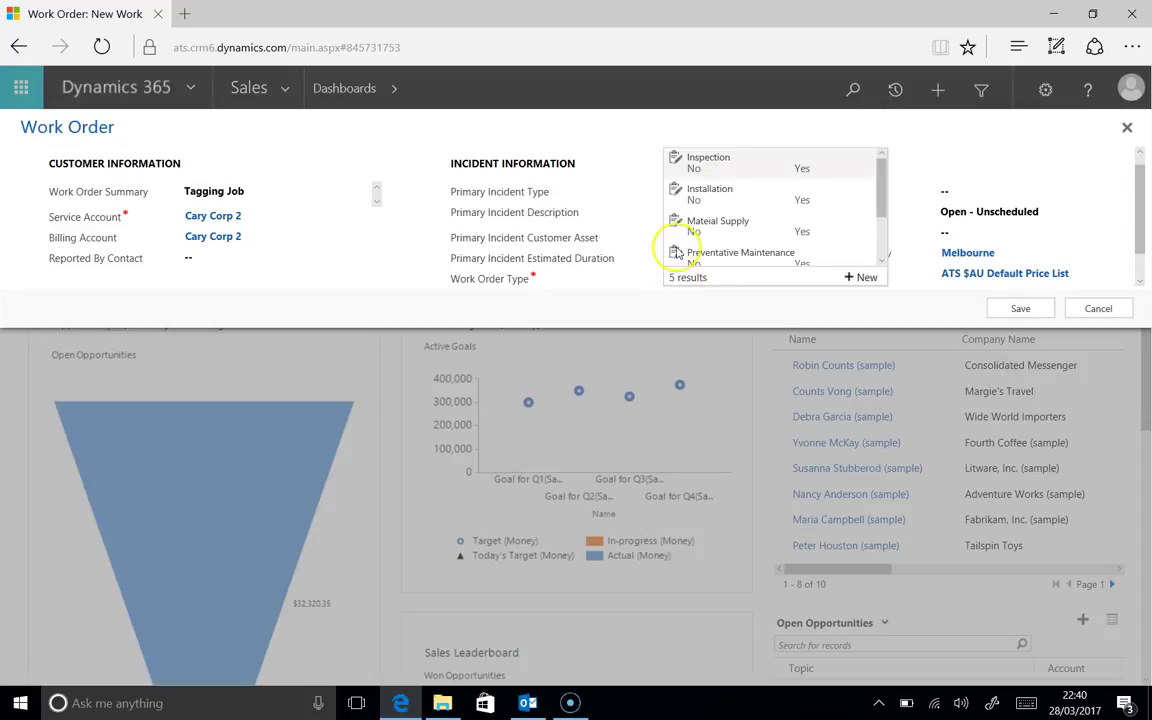
pyautogui.click(743, 167)
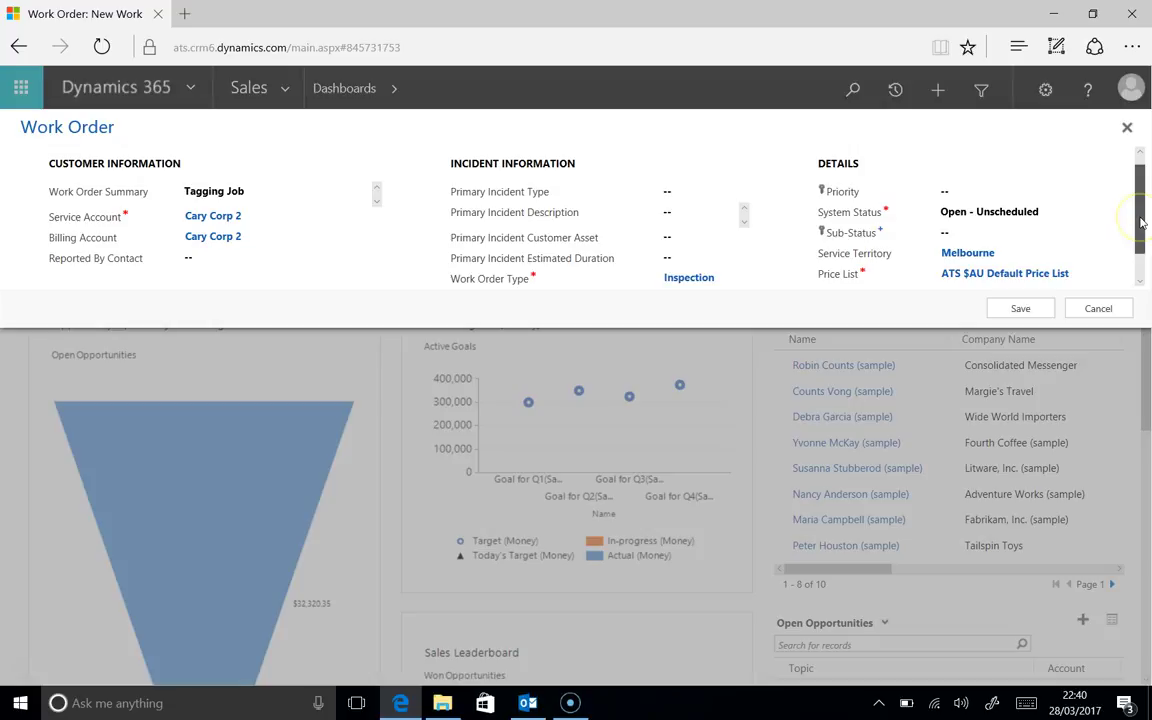
pyautogui.moveTo(1139, 213); pyautogui.dragTo(1143, 335)
pyautogui.scroll(1, 1143, 336)
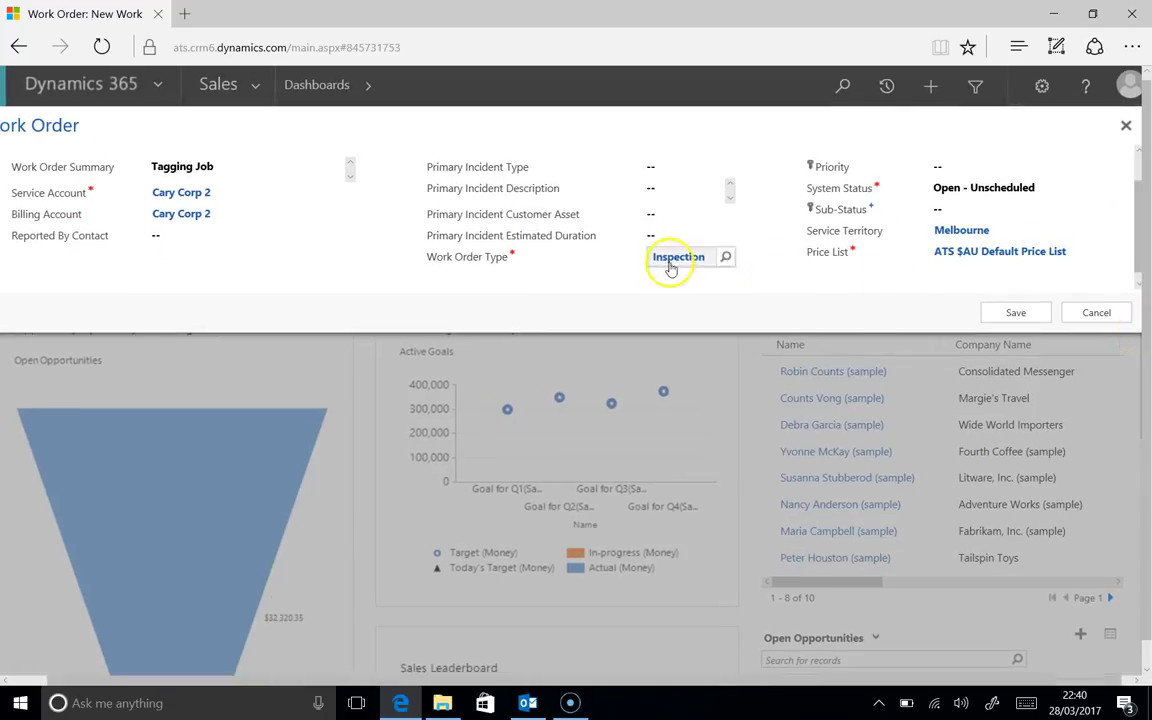
pyautogui.click(998, 316)
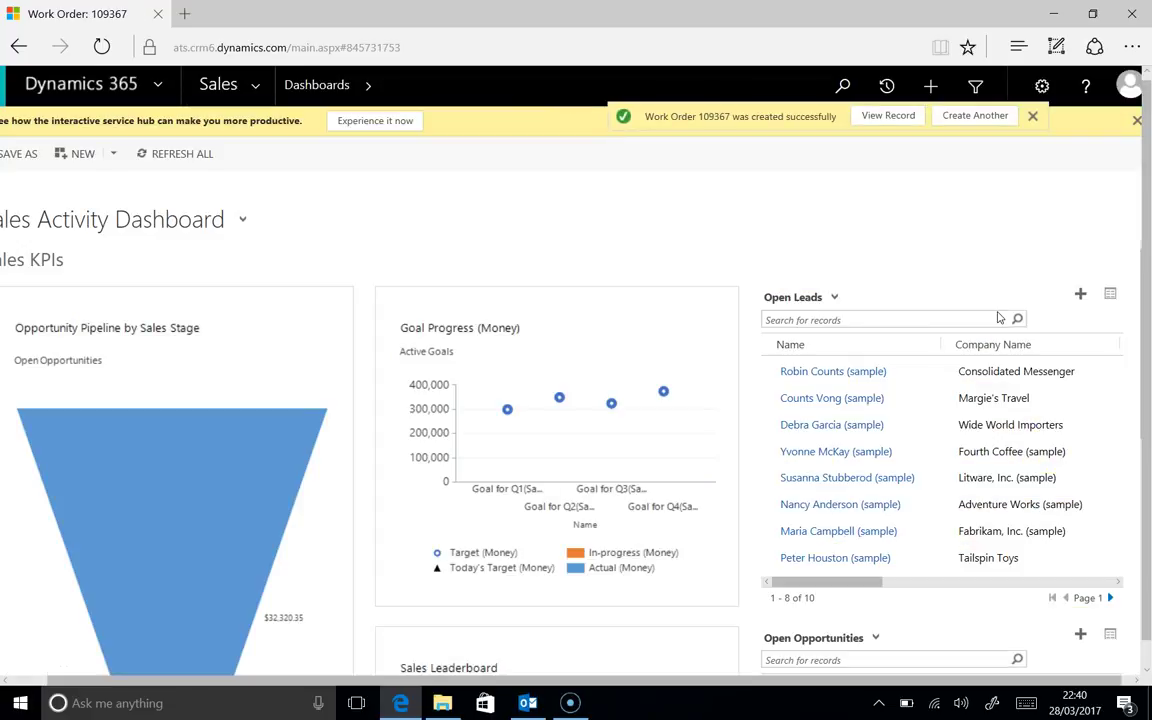
# Step: Open the Schedule Board in the Field Service area and close any stray pop-up window
pyautogui.click(258, 92)
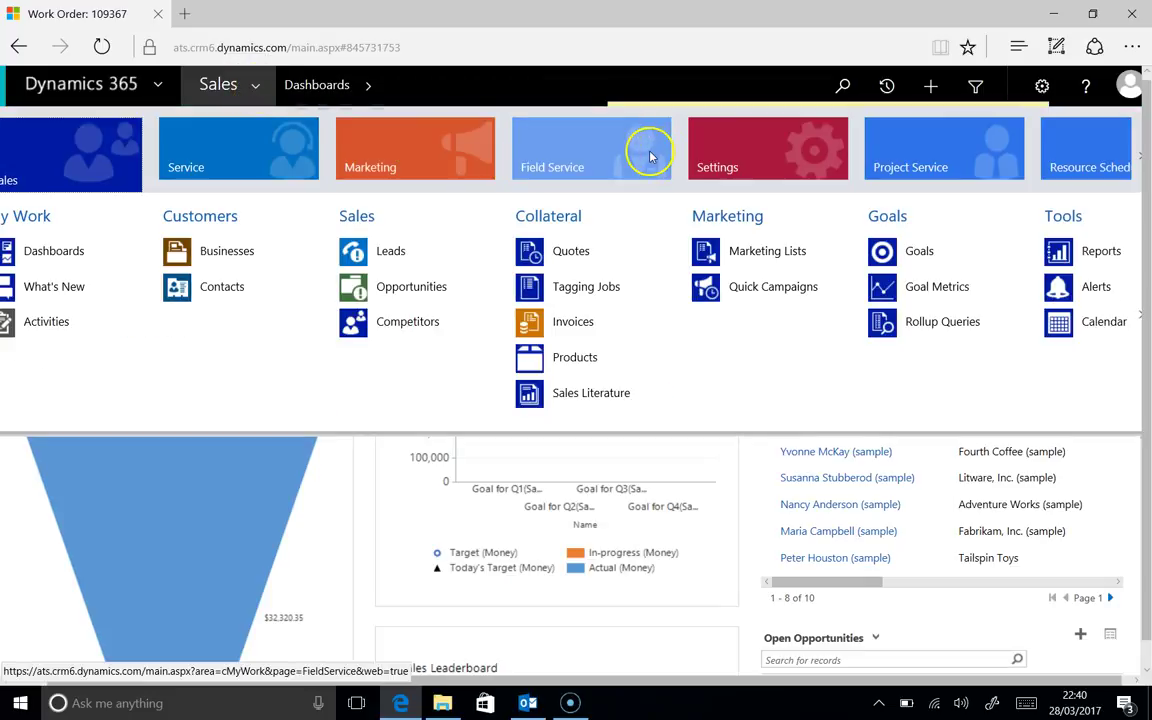
pyautogui.click(541, 176)
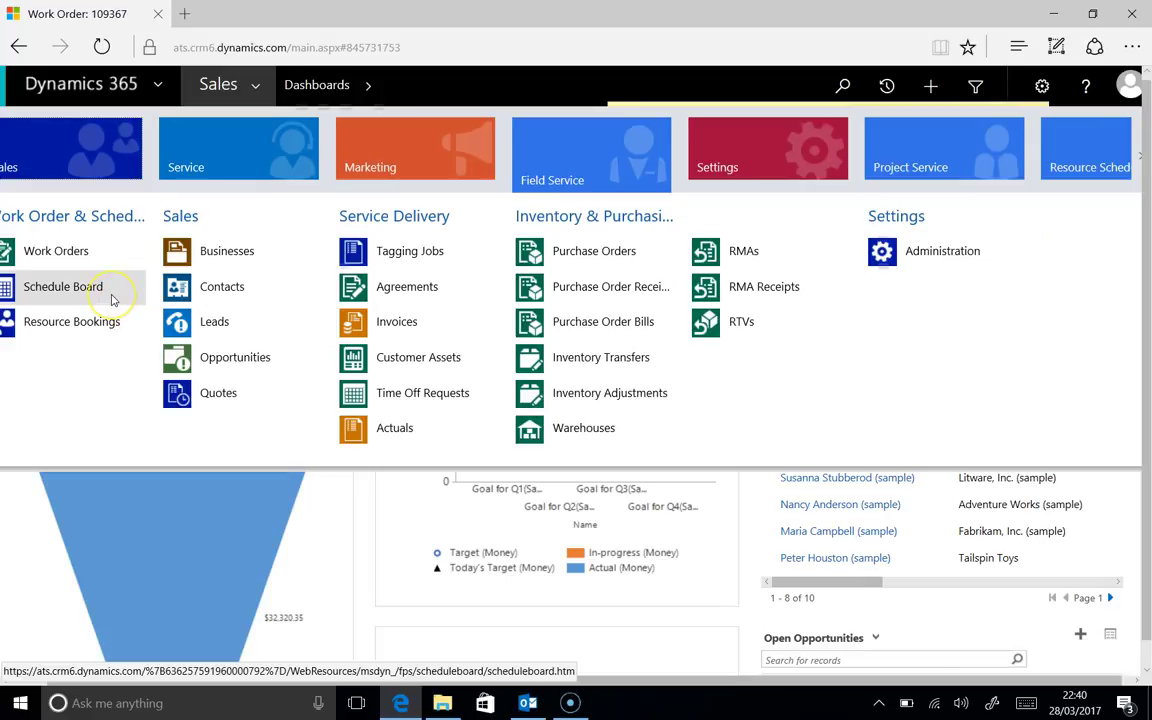
pyautogui.click(113, 299)
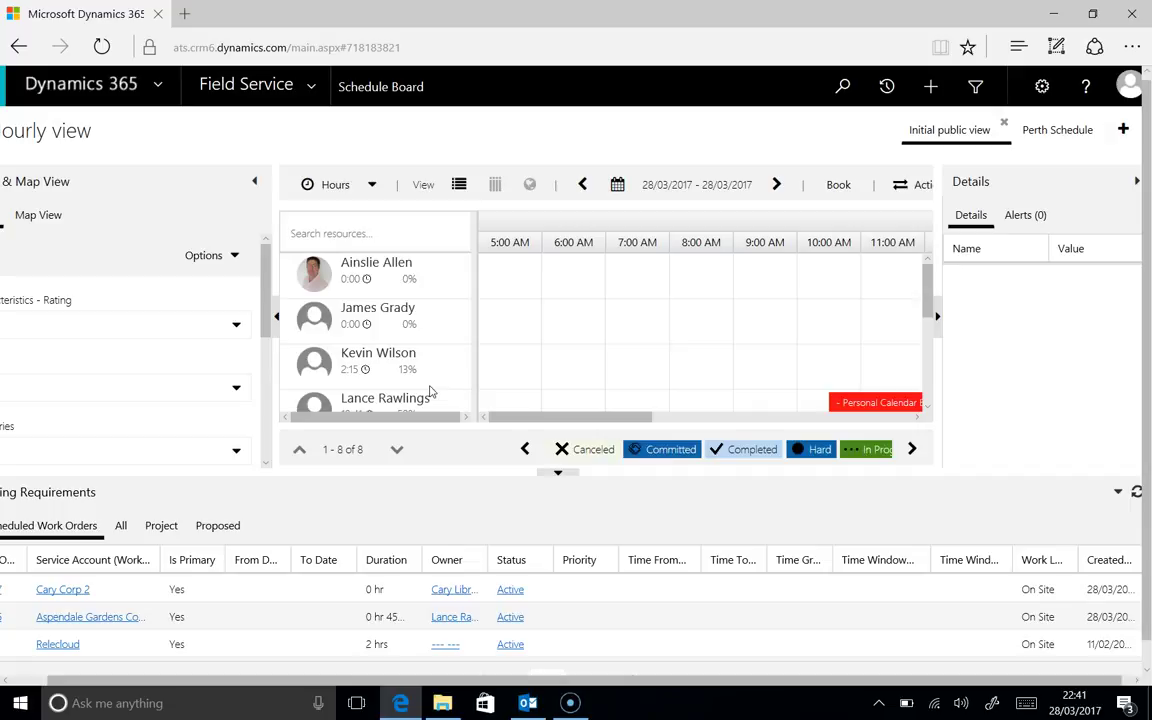
pyautogui.click(430, 394)
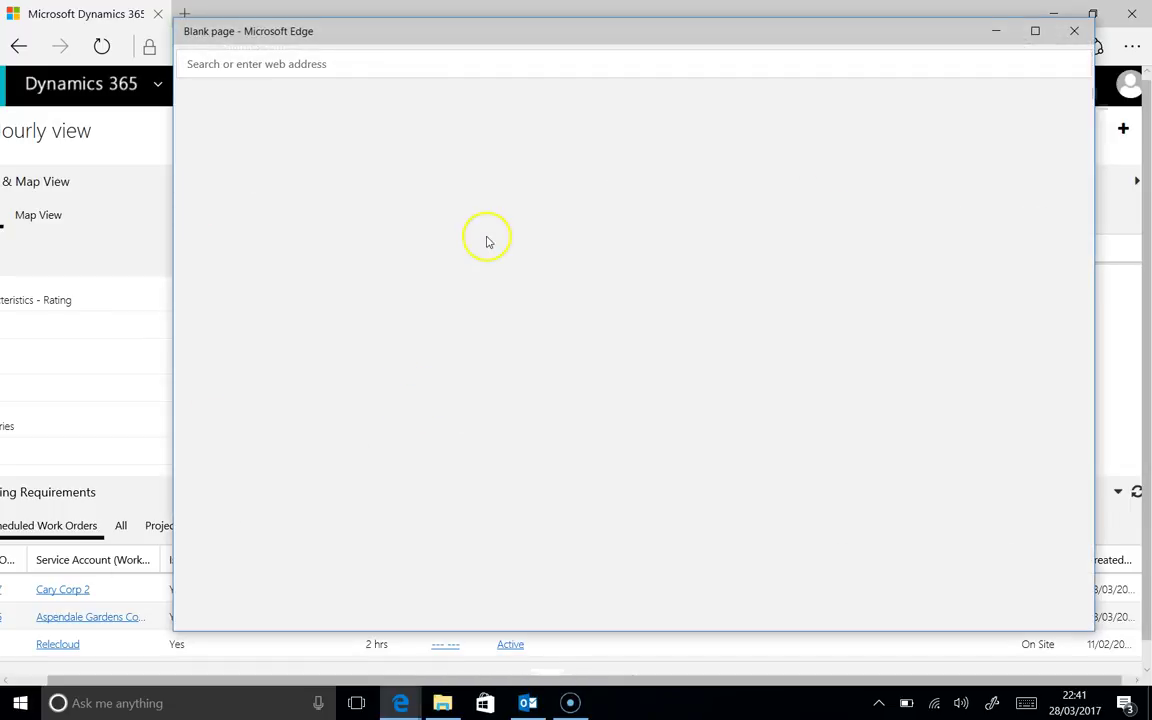
pyautogui.click(1074, 31)
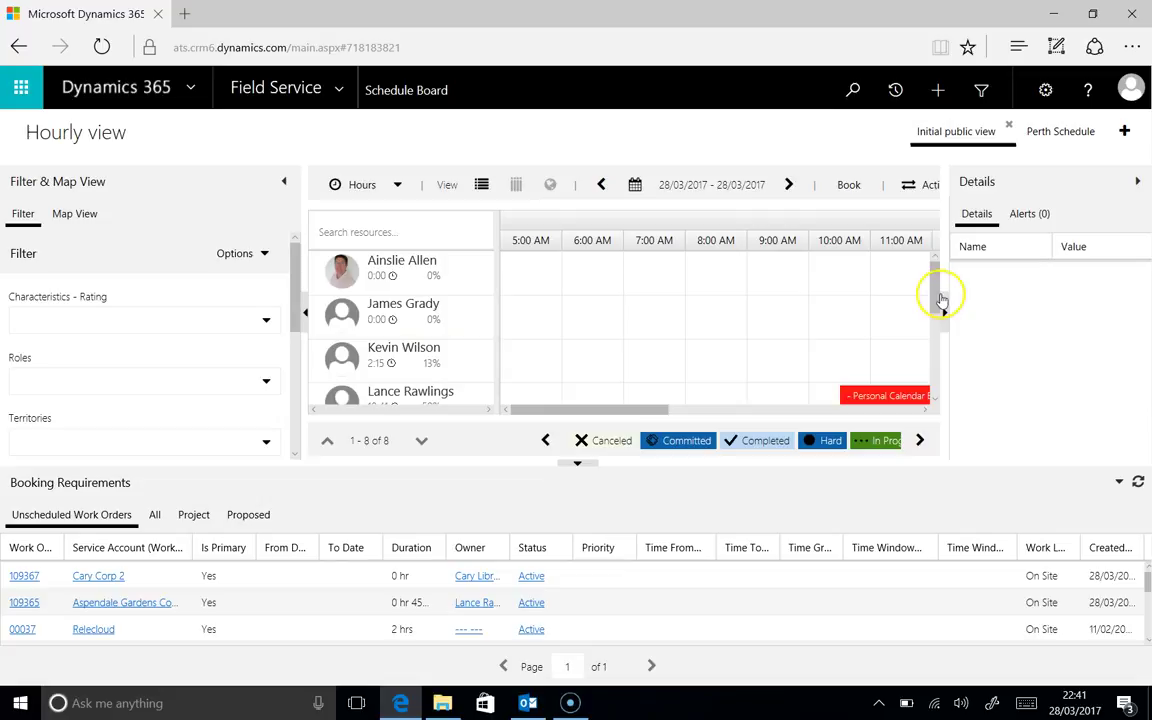
# Step: Review the resources' bookings on the schedule board day by day from 28/03/2017 to 1/04/2017
pyautogui.moveTo(933, 270); pyautogui.dragTo(935, 313)
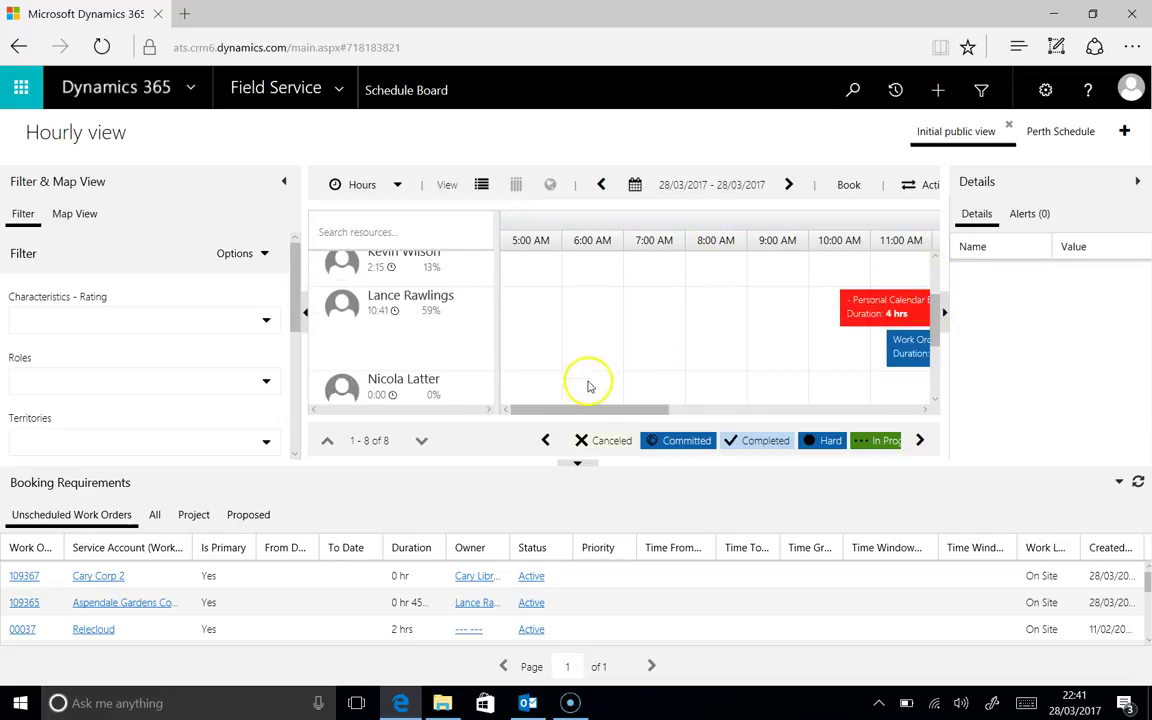
pyautogui.moveTo(596, 410); pyautogui.dragTo(913, 406)
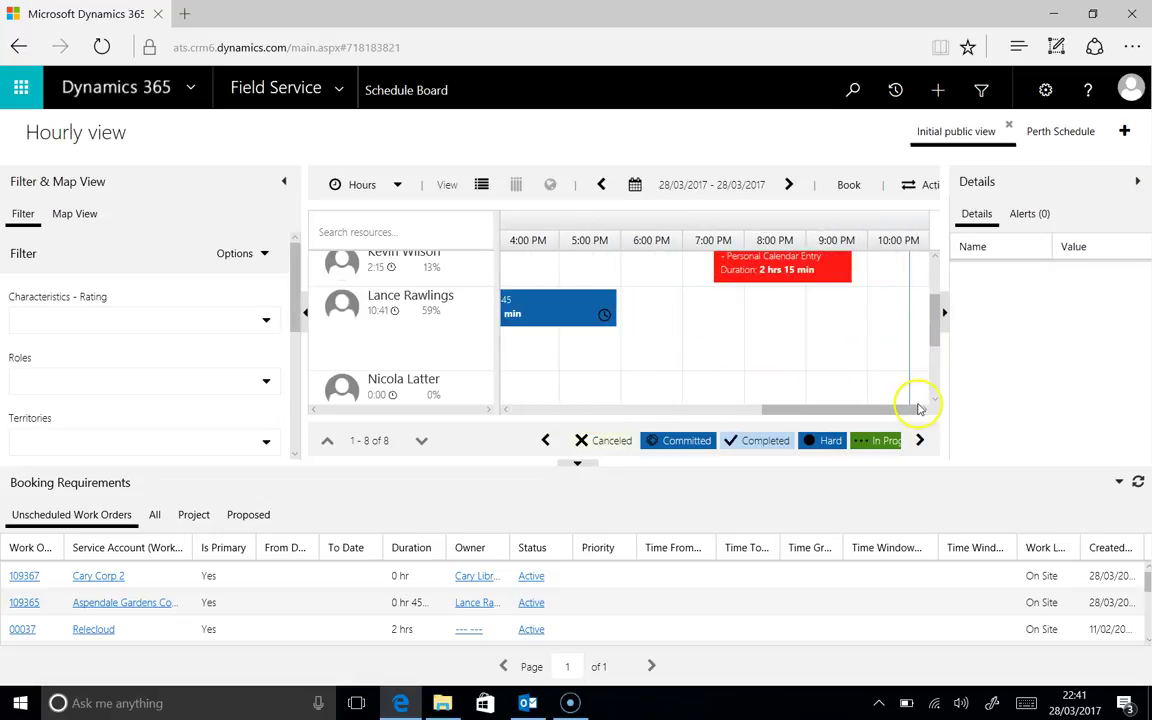
pyautogui.click(790, 185)
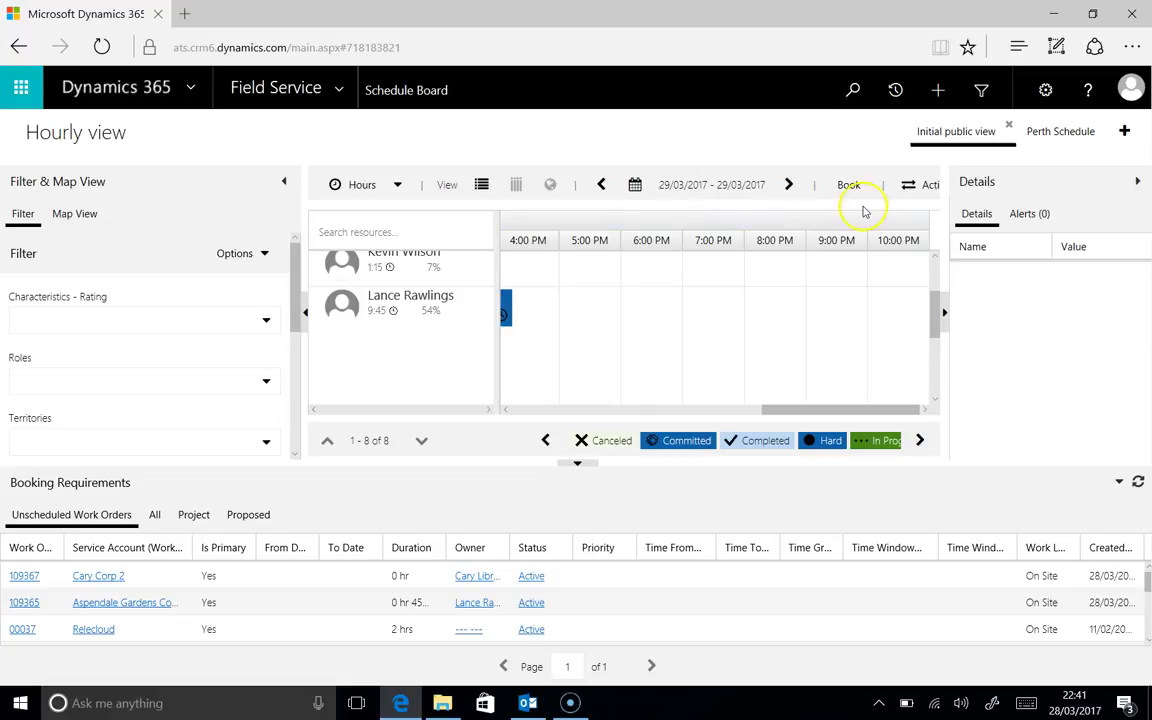
pyautogui.click(788, 185)
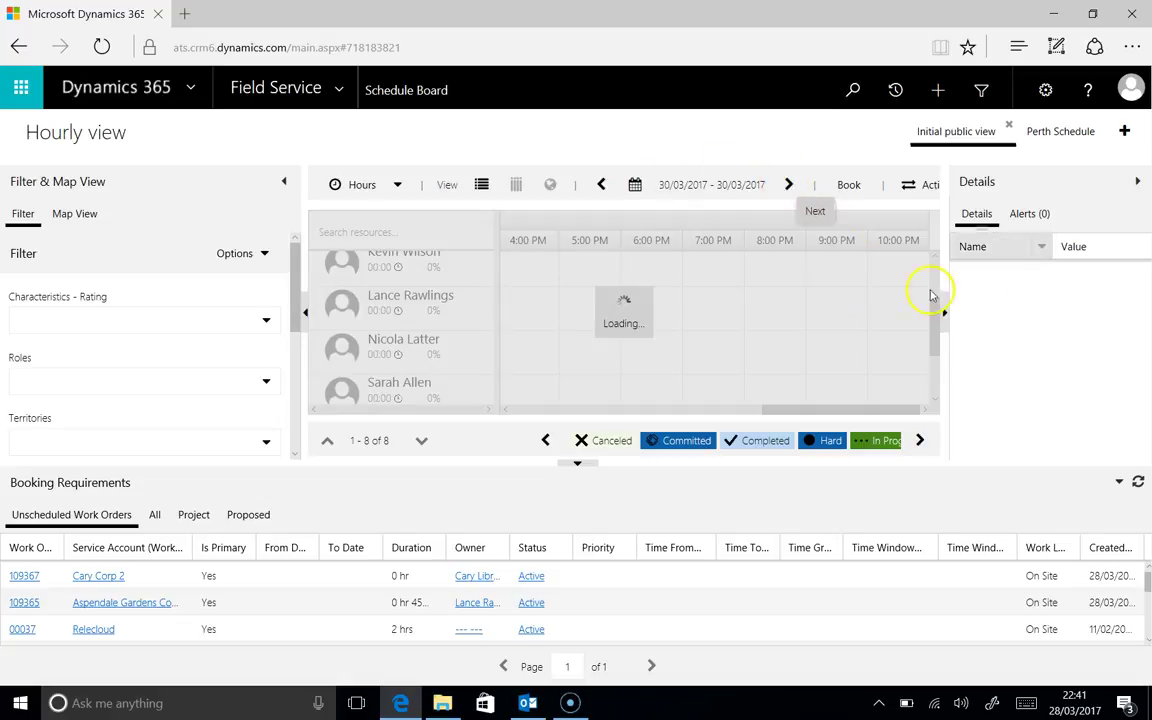
pyautogui.click(787, 187)
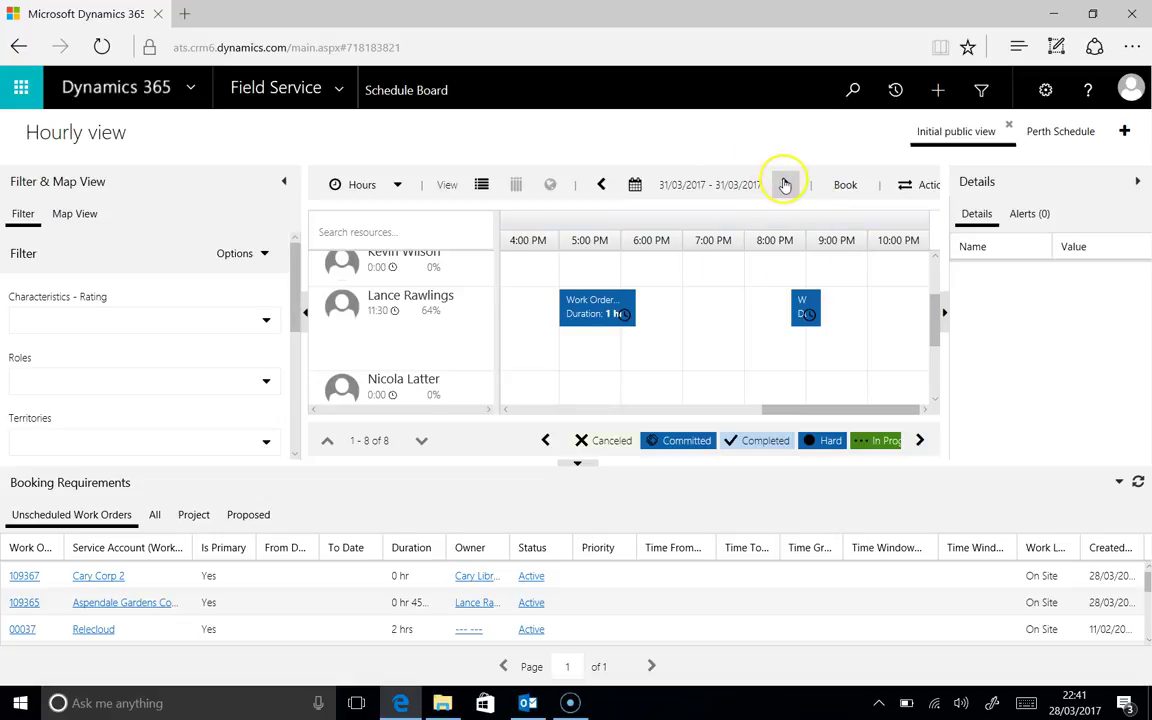
pyautogui.click(785, 185)
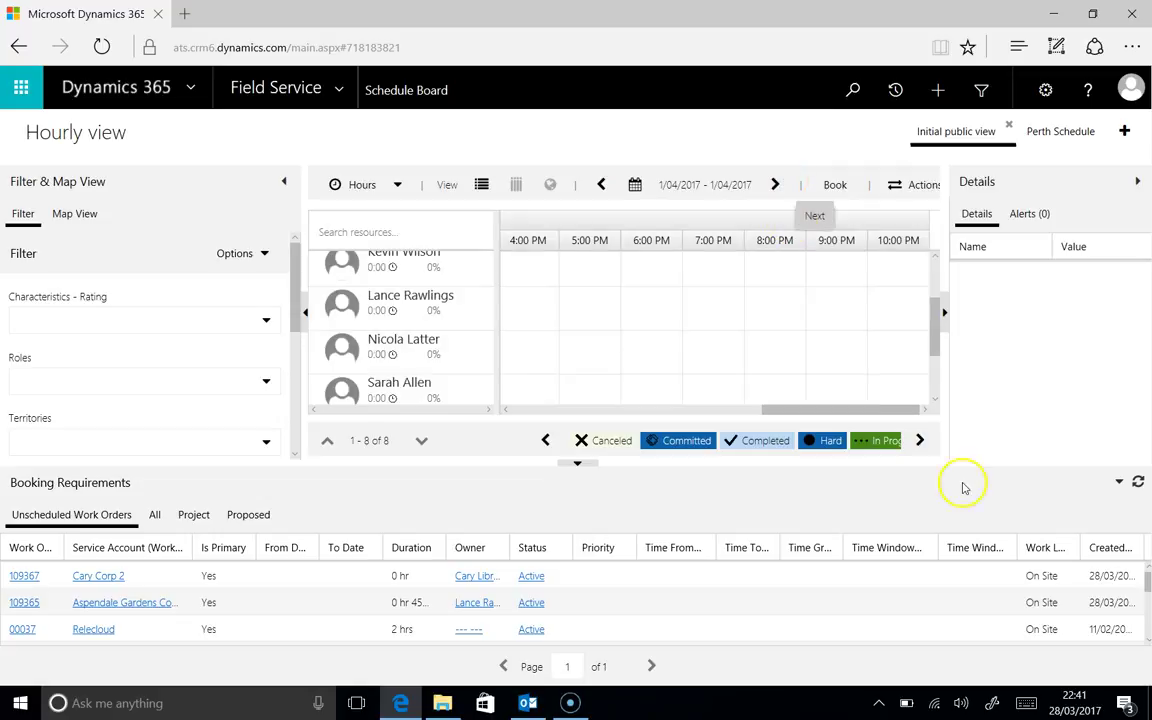
# Step: Check the upcoming dates in the system calendar and advance the schedule board to 4/04/2017, examining the daytime bookings
pyautogui.click(1072, 703)
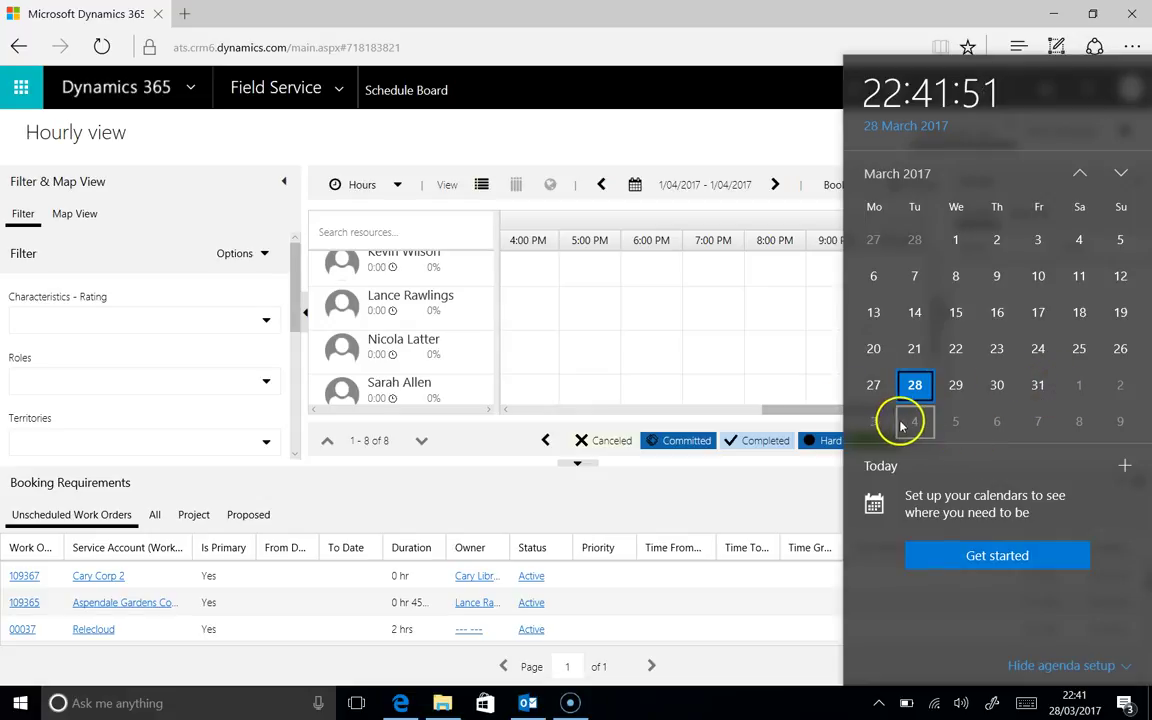
pyautogui.click(594, 319)
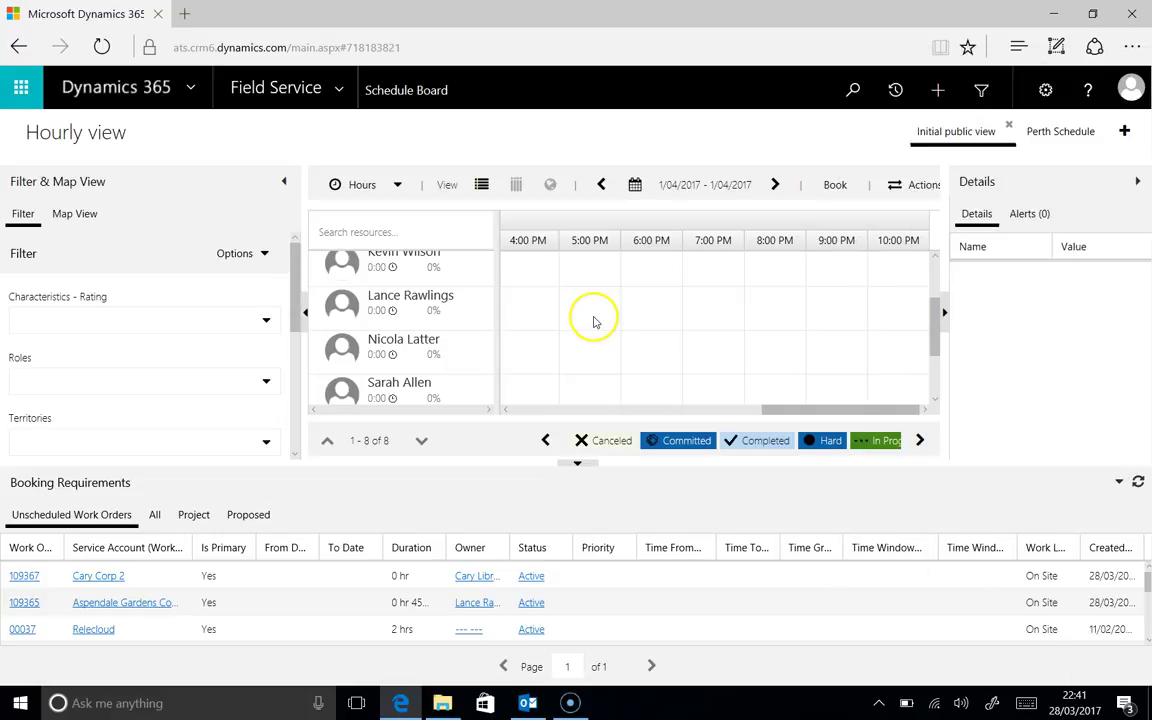
pyautogui.click(775, 186)
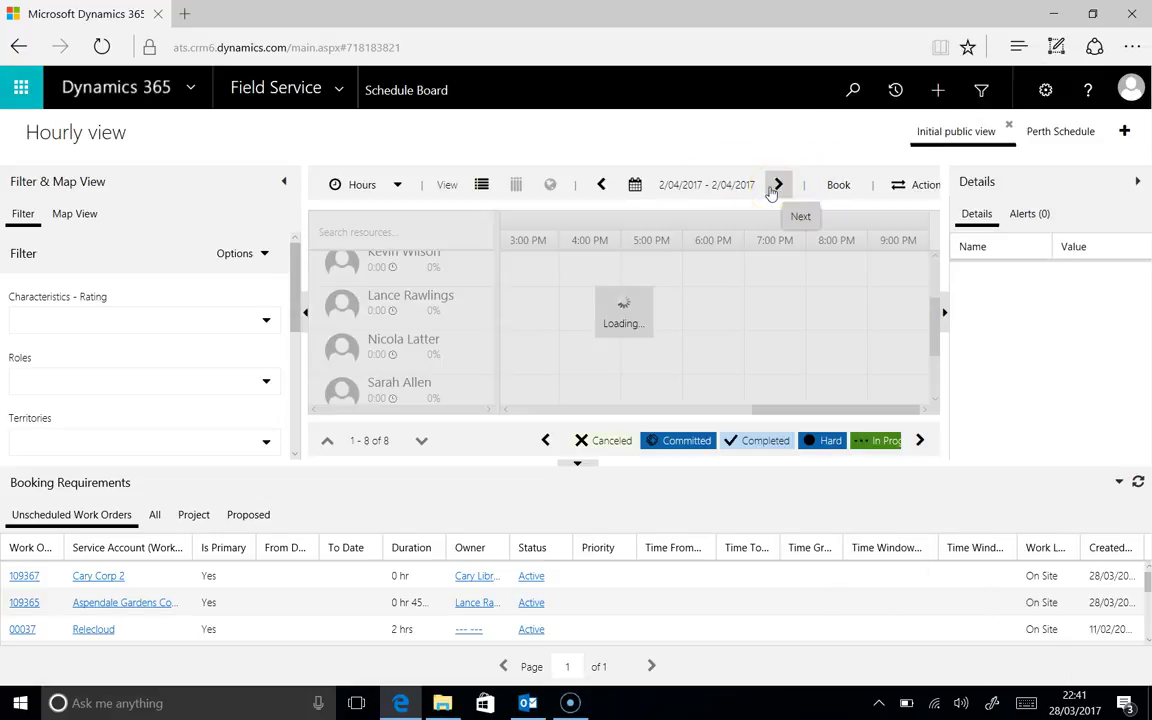
pyautogui.click(777, 186)
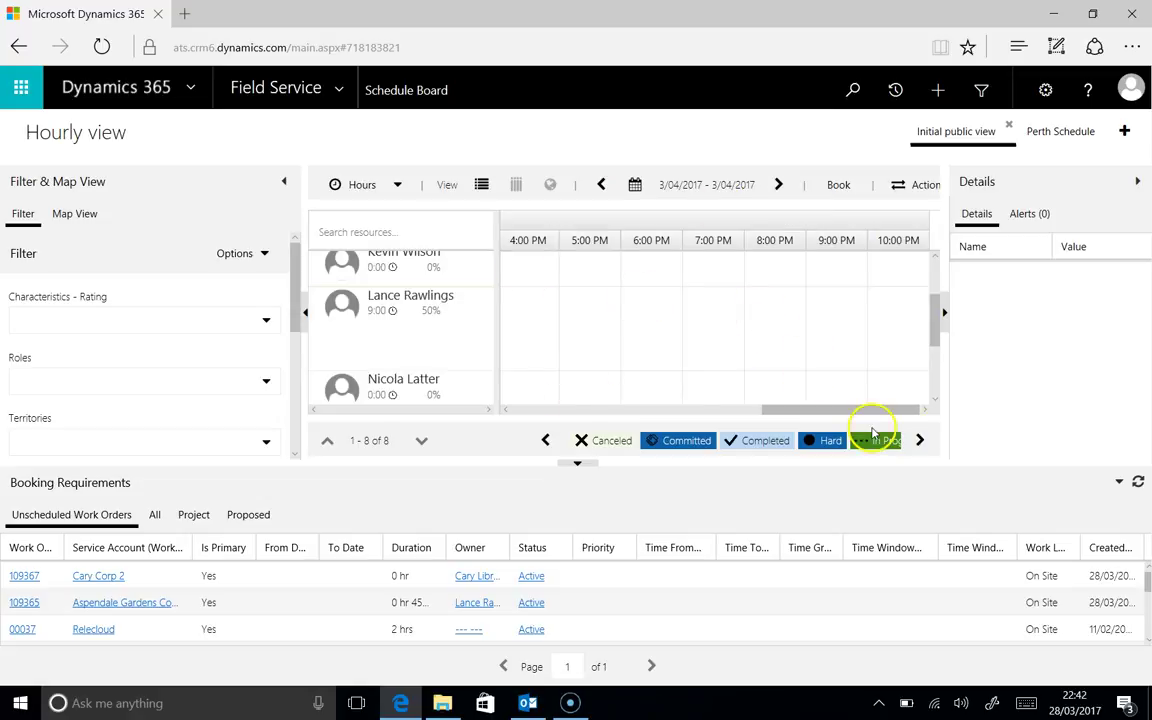
pyautogui.moveTo(818, 411); pyautogui.dragTo(635, 373)
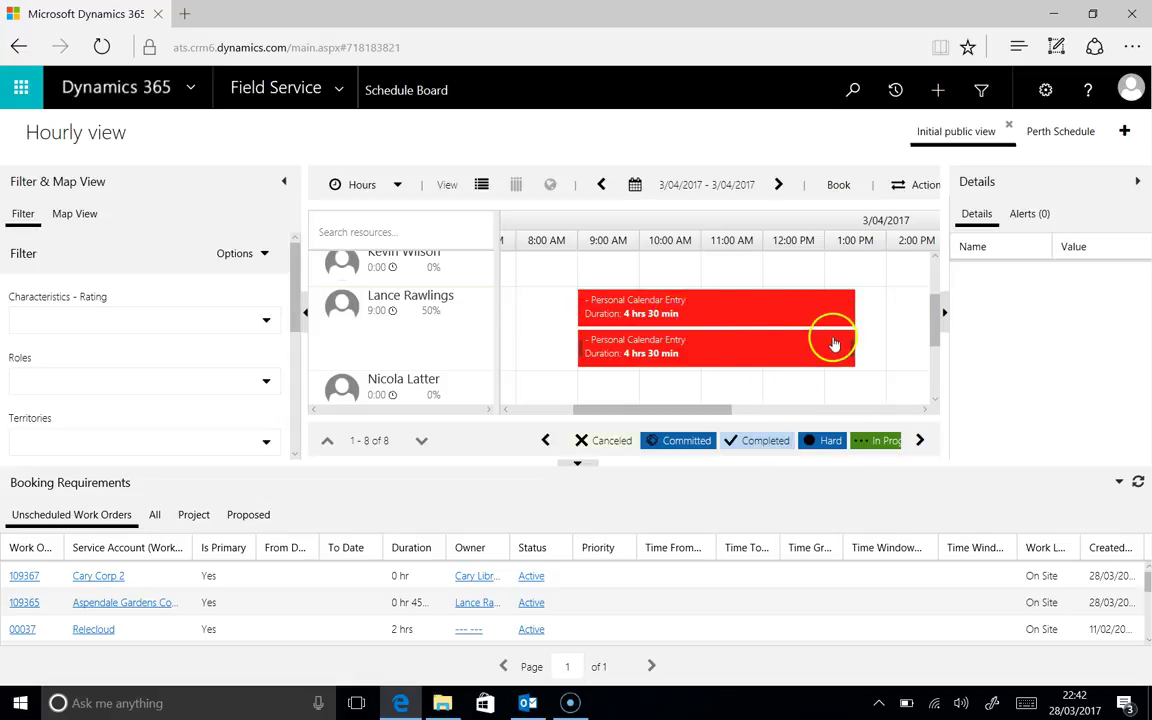
pyautogui.click(778, 186)
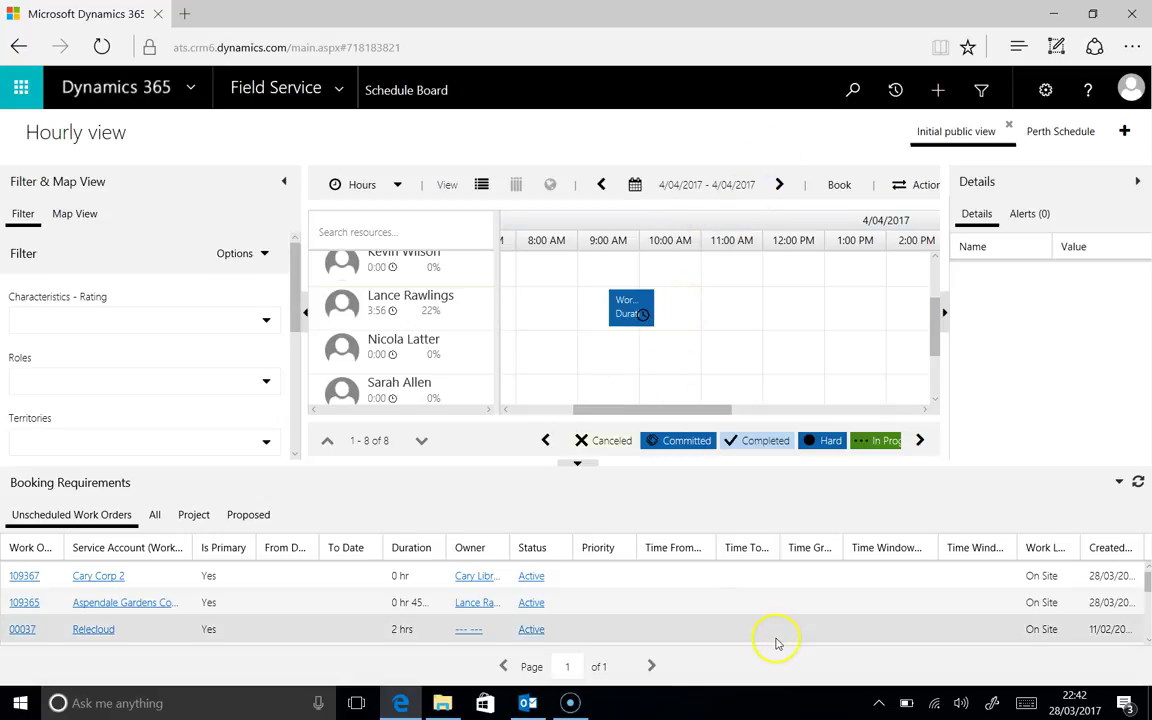
# Step: Switch to the Outlook calendar and create an appointment titled Doctors appointment on 4 April 2017 from 11:00 to 12:30
pyautogui.click(527, 703)
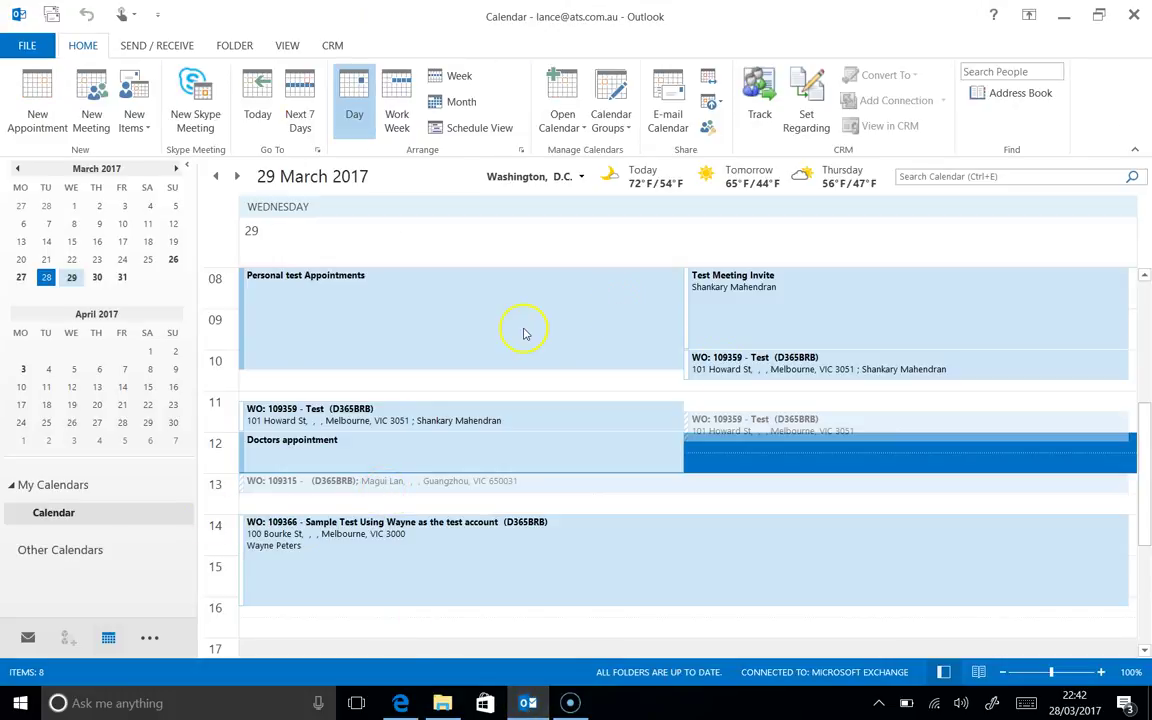
pyautogui.click(48, 370)
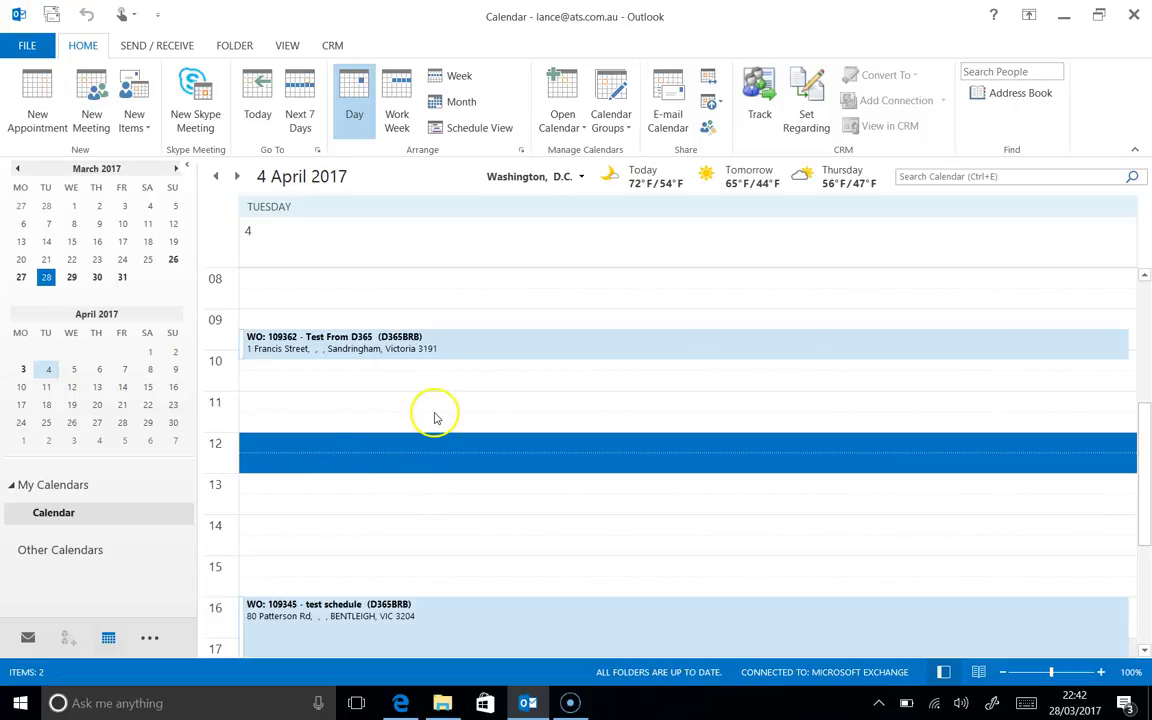
pyautogui.click(303, 404)
pyautogui.moveTo(300, 415); pyautogui.dragTo(283, 453)
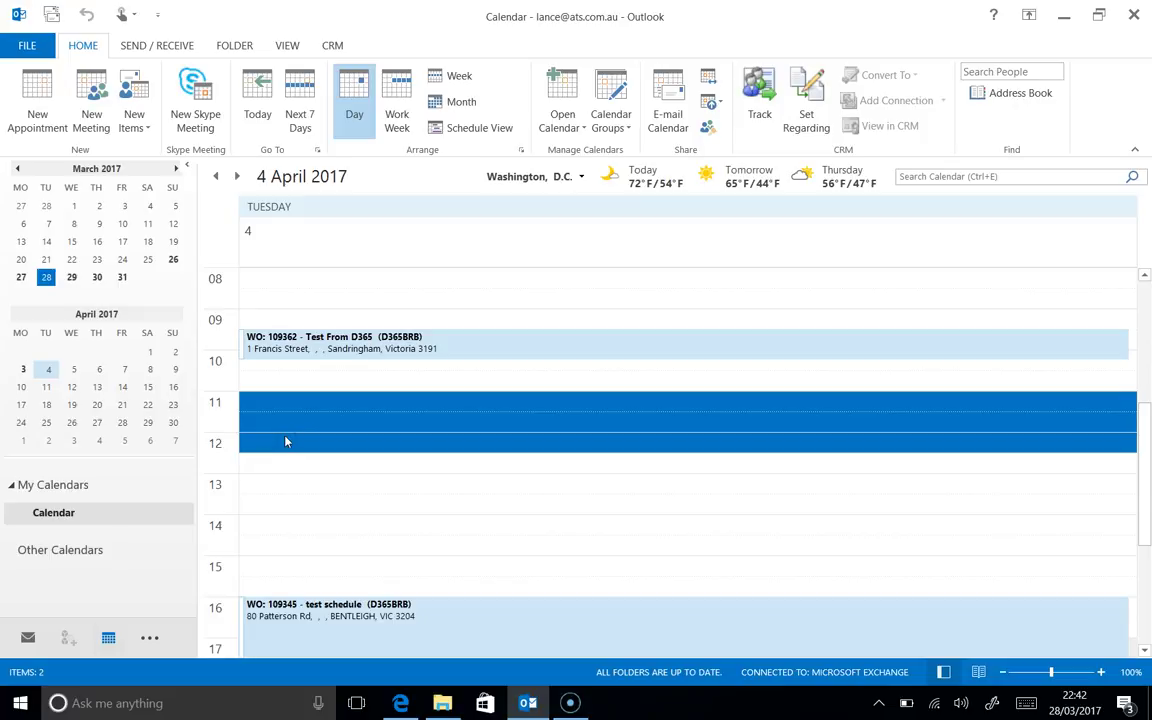
pyautogui.write('Doctors appointment')
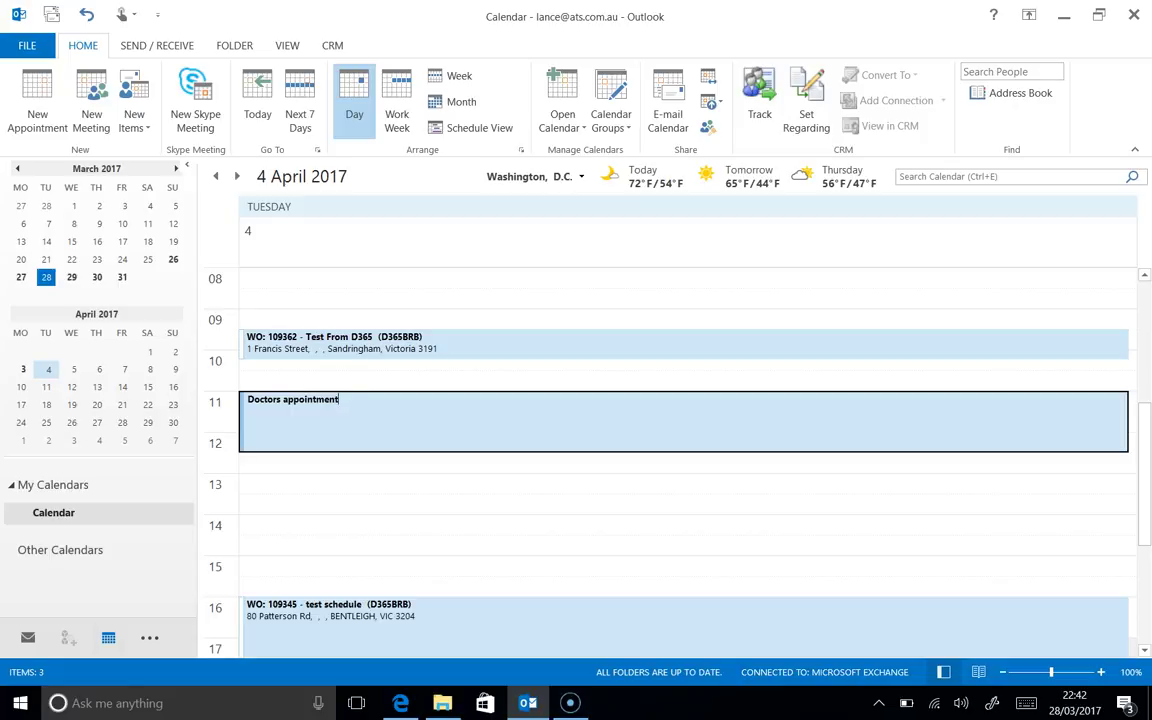
pyautogui.press('Tab')
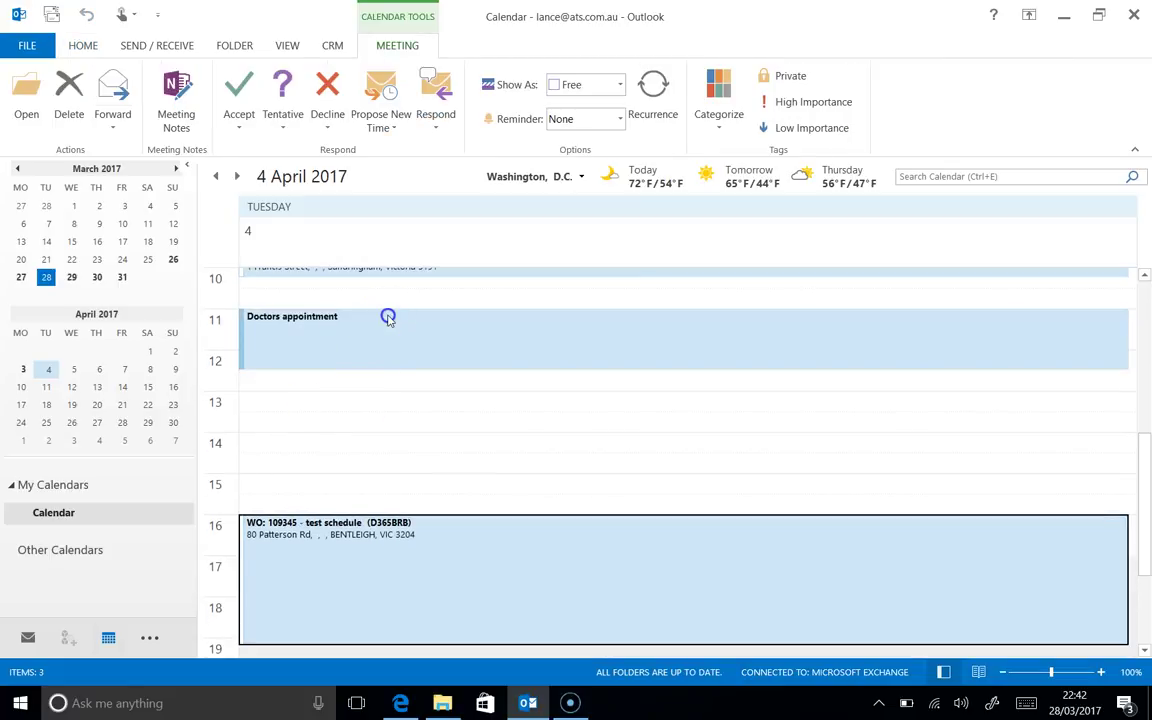
pyautogui.click(388, 317)
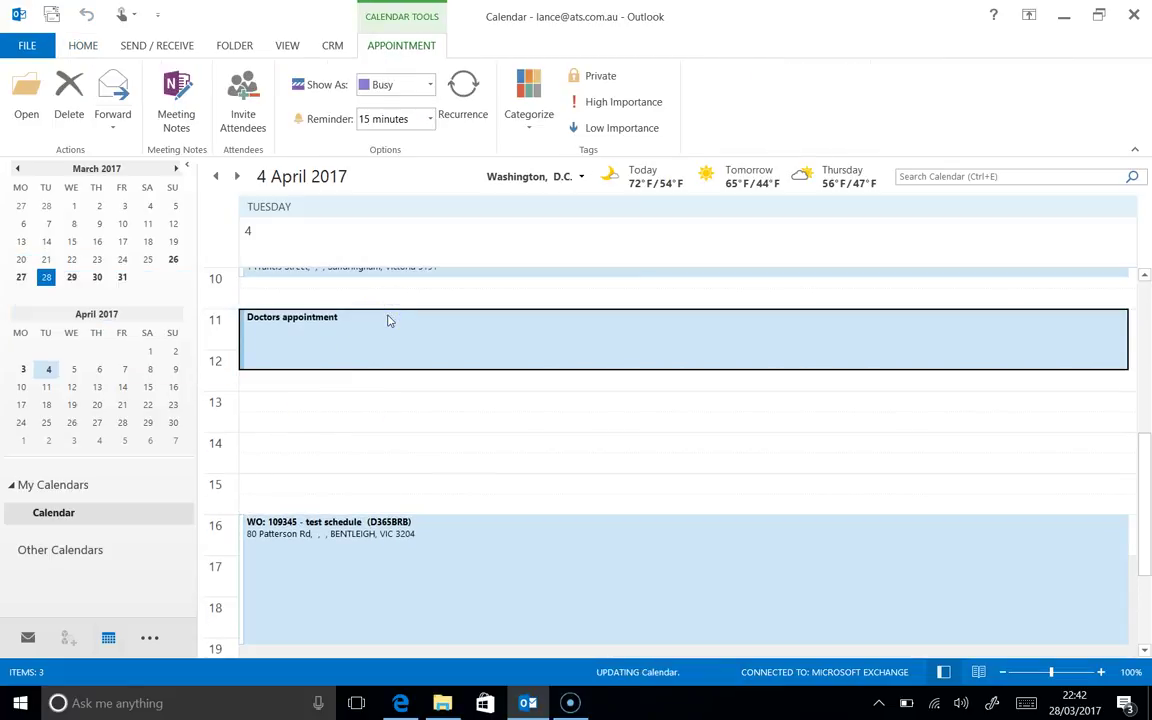
# Step: Synchronize Outlook with CRM so the new Doctors appointment is passed to Dynamics 365
pyautogui.click(82, 46)
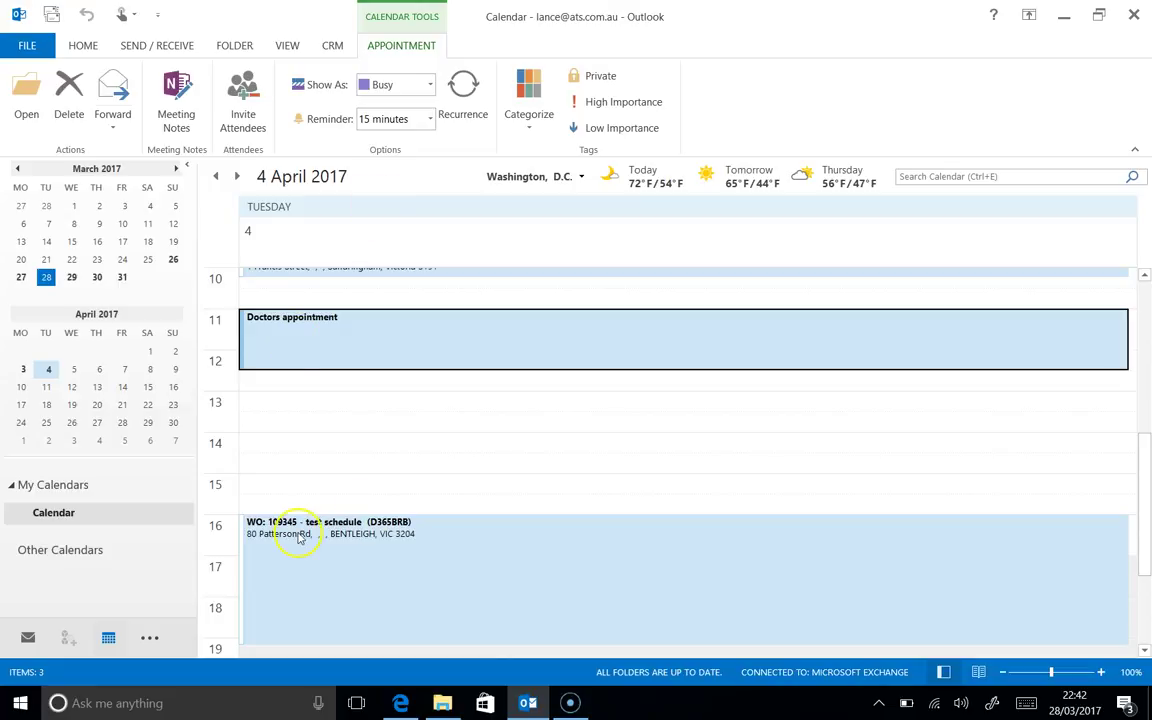
pyautogui.moveTo(298, 538)
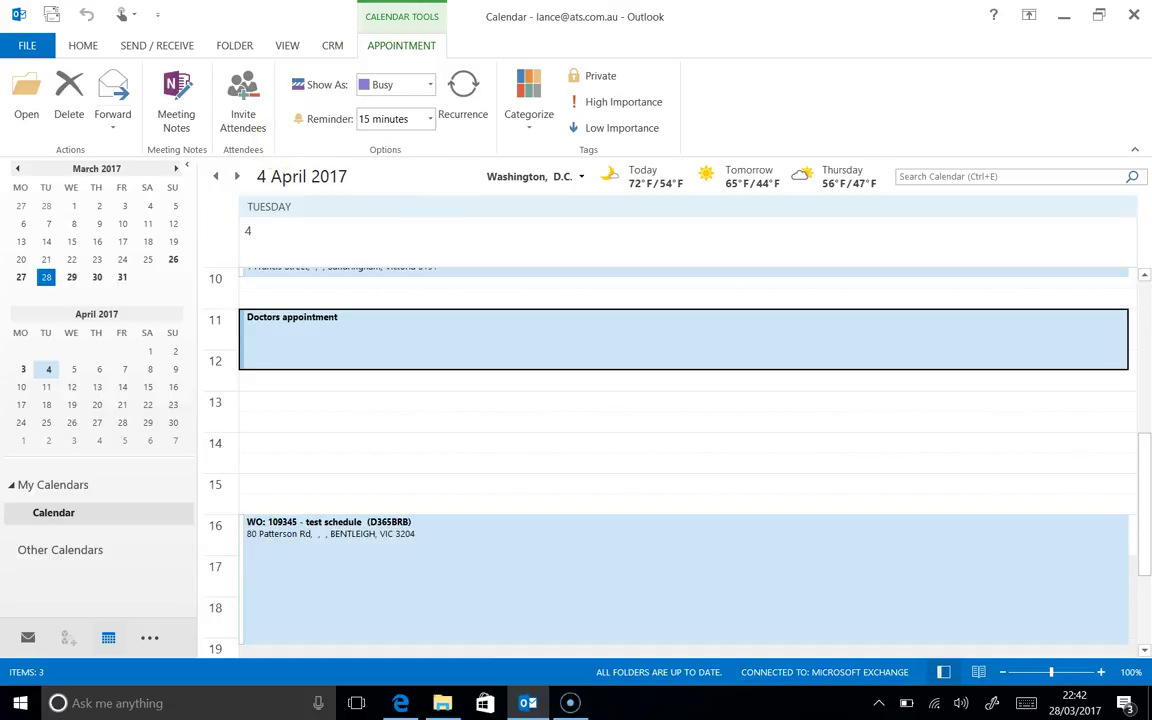
pyautogui.click(330, 47)
pyautogui.click(320, 100)
pyautogui.click(328, 47)
pyautogui.click(309, 93)
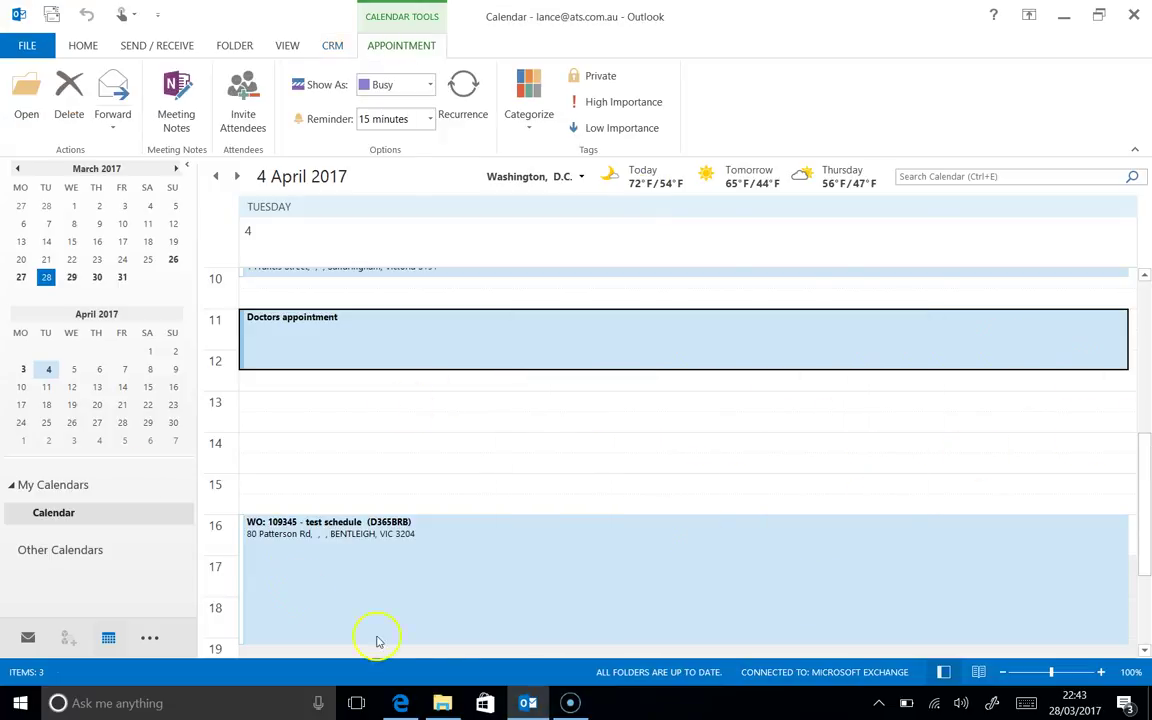
# Step: Switch to the Dynamics 365 schedule board and examine the late-morning and afternoon bookings on 4/04/2017
pyautogui.click(401, 703)
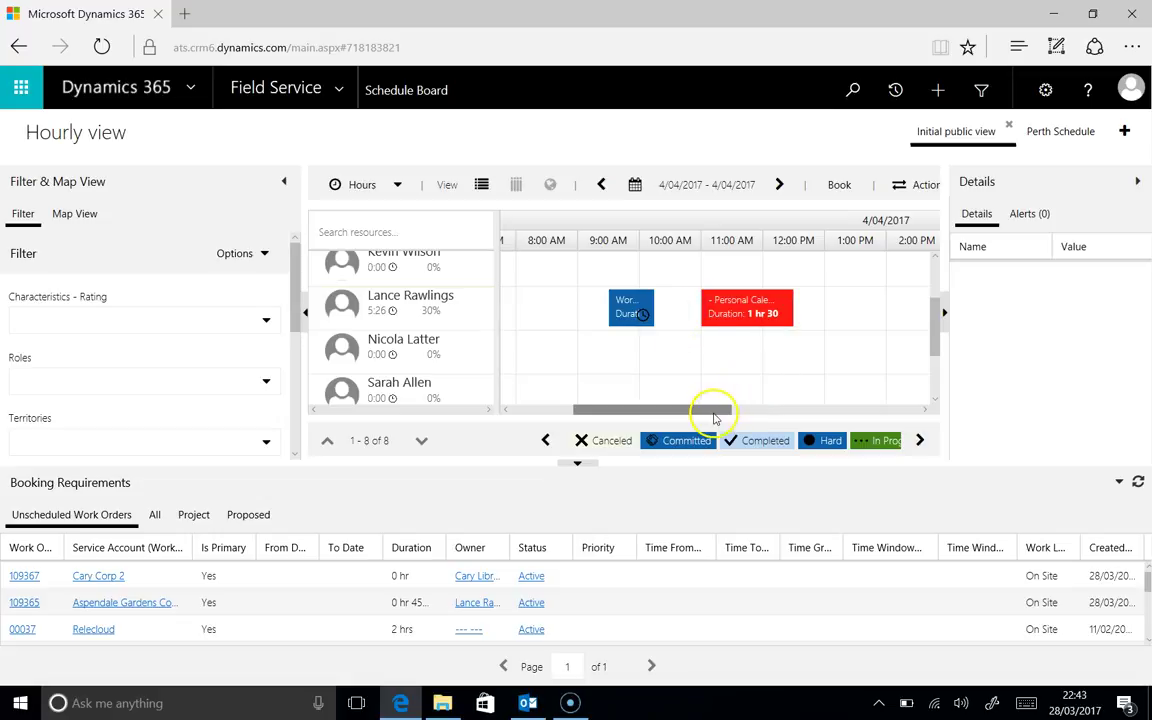
pyautogui.moveTo(712, 409); pyautogui.dragTo(766, 404)
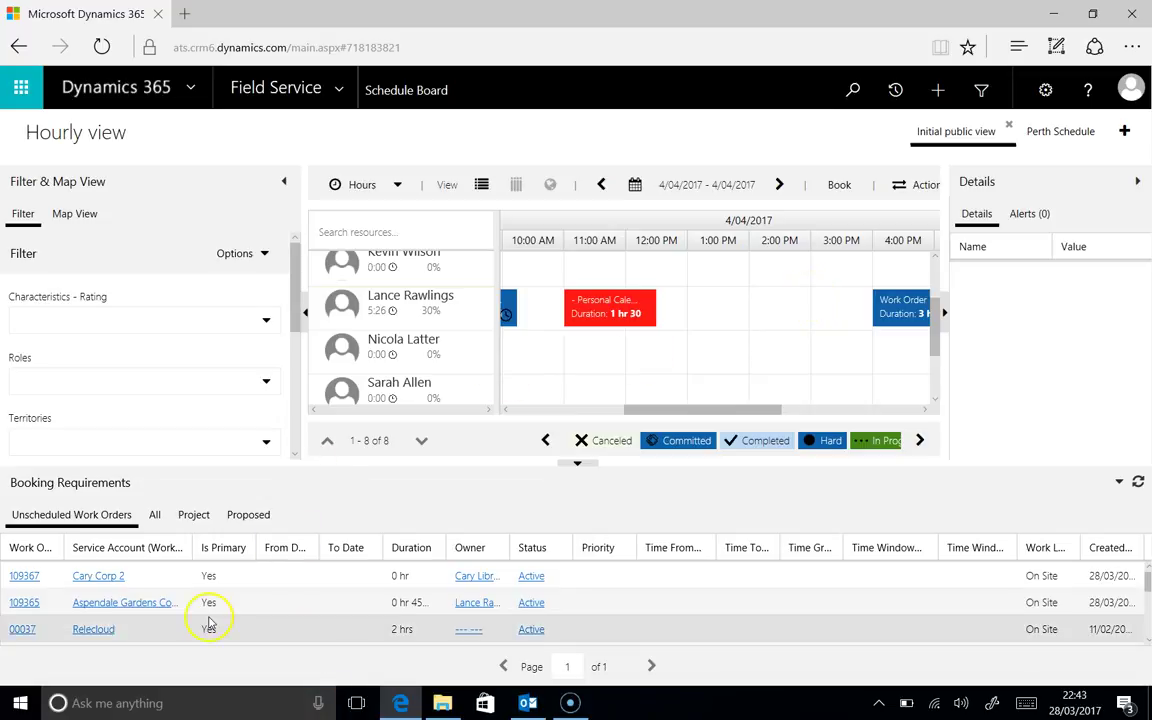
pyautogui.moveTo(146, 577); pyautogui.dragTo(681, 283)
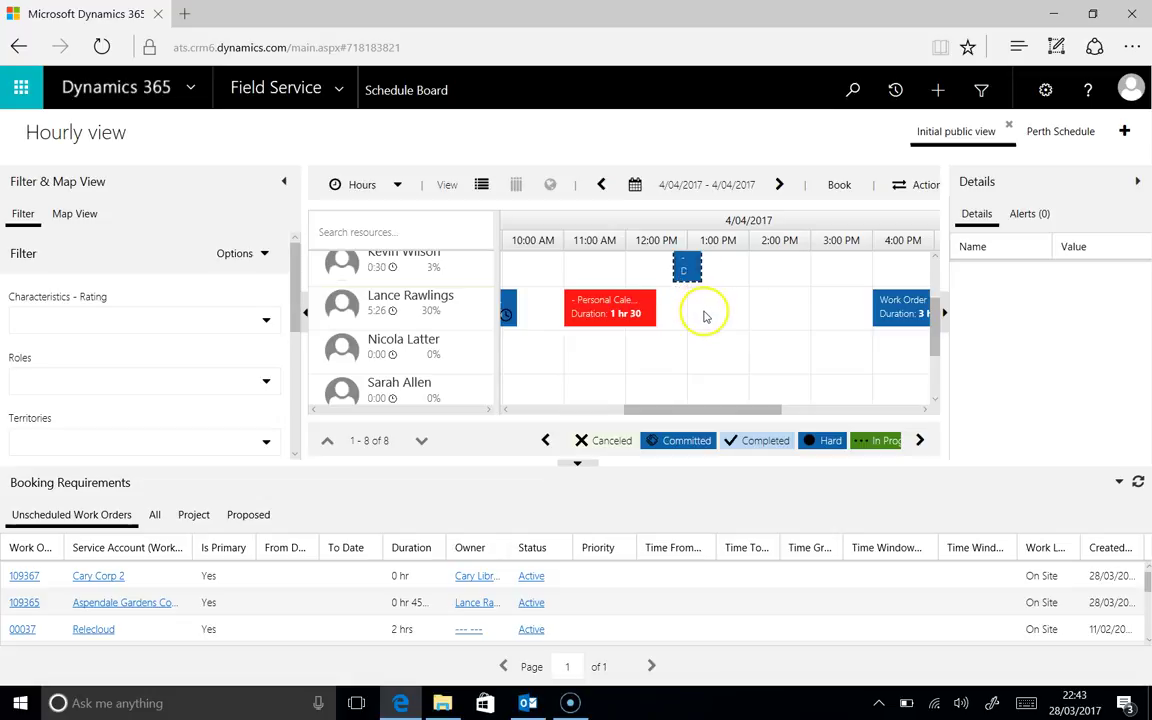
pyautogui.moveTo(700, 285); pyautogui.dragTo(714, 325)
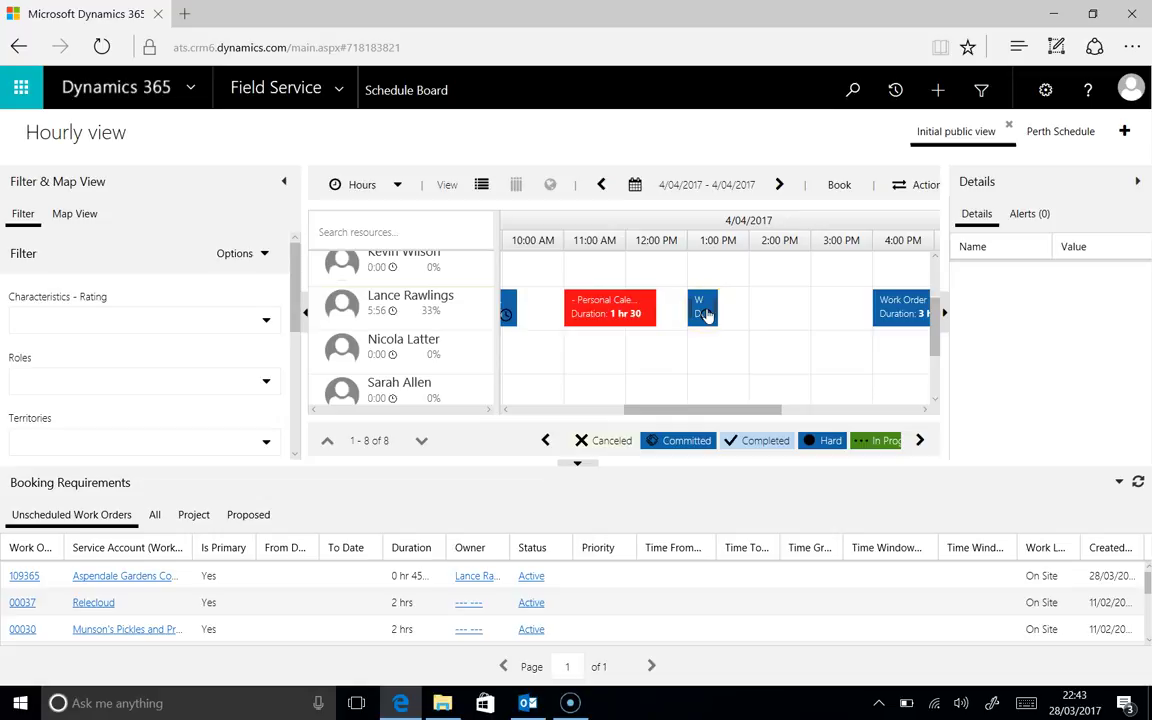
pyautogui.rightClick(705, 314)
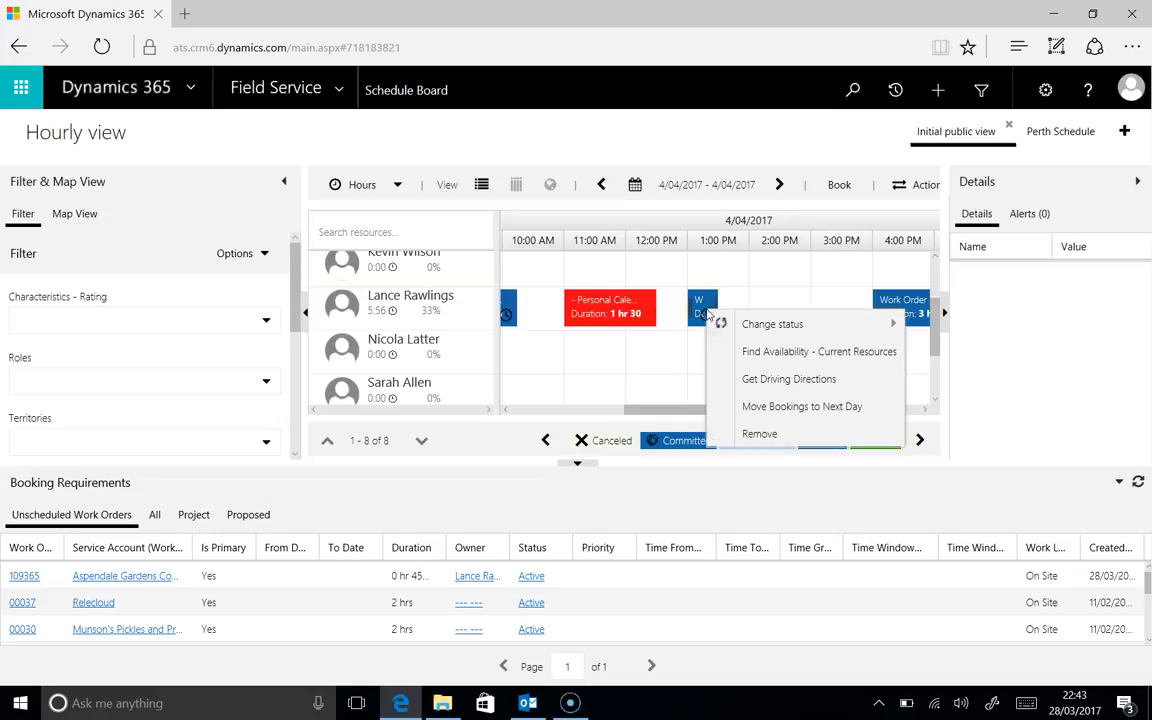
pyautogui.click(758, 433)
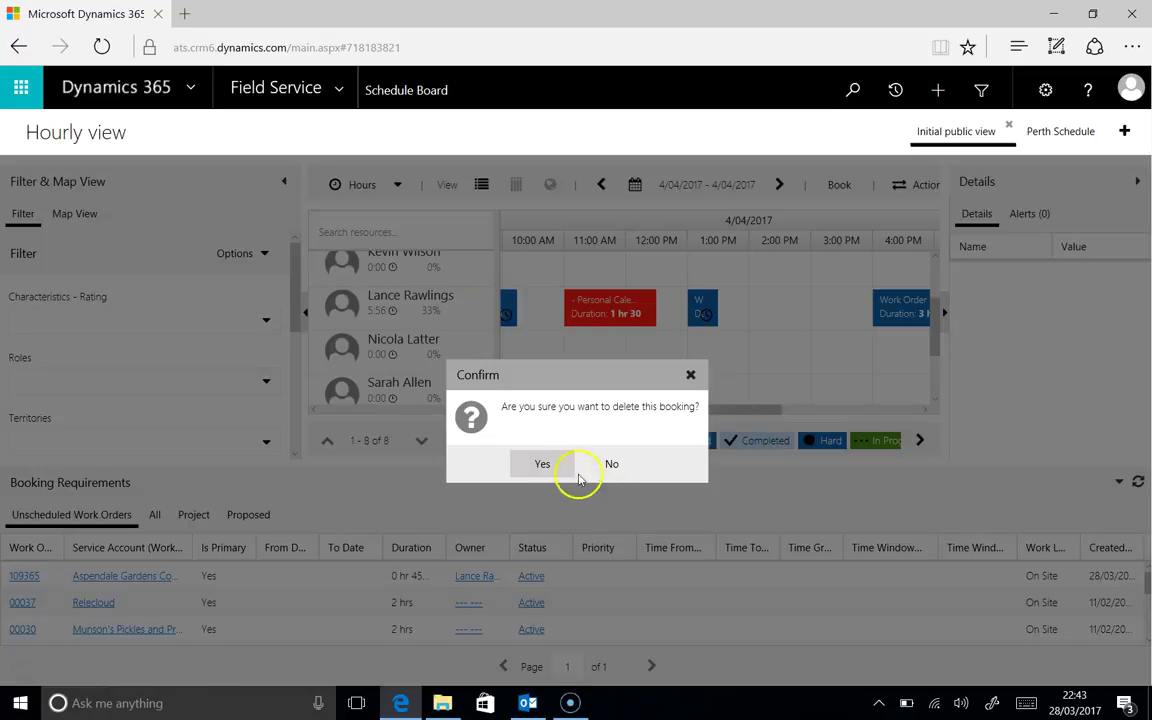
pyautogui.click(530, 474)
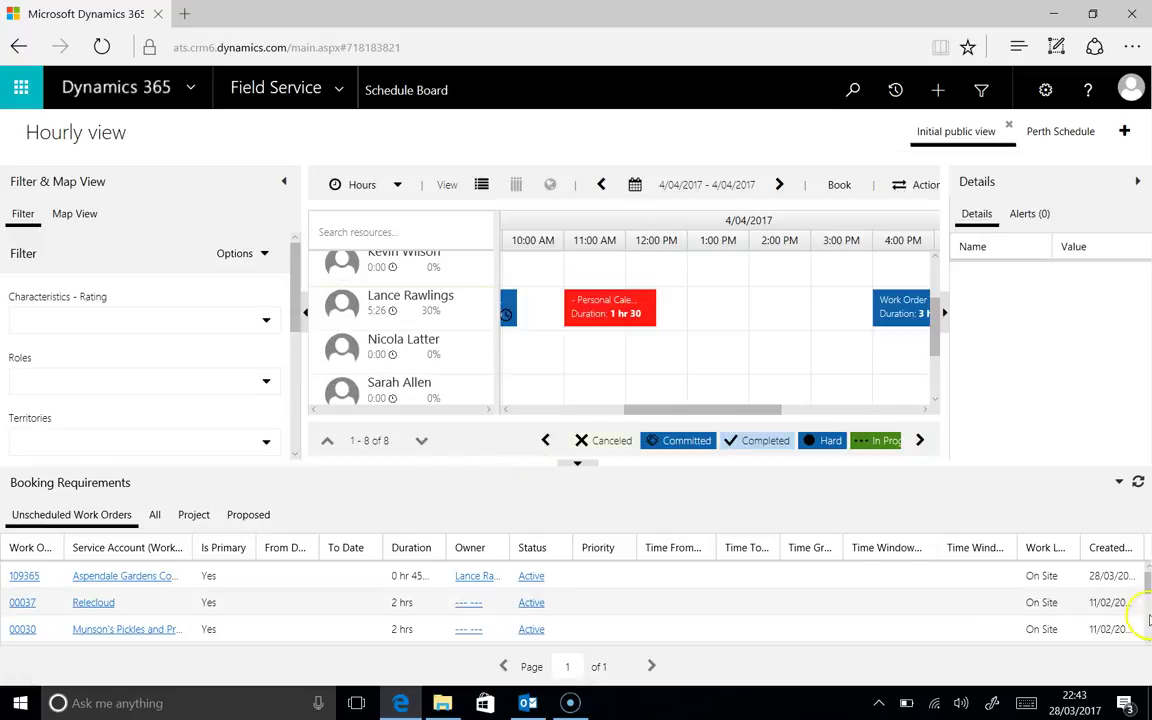
pyautogui.click(1138, 483)
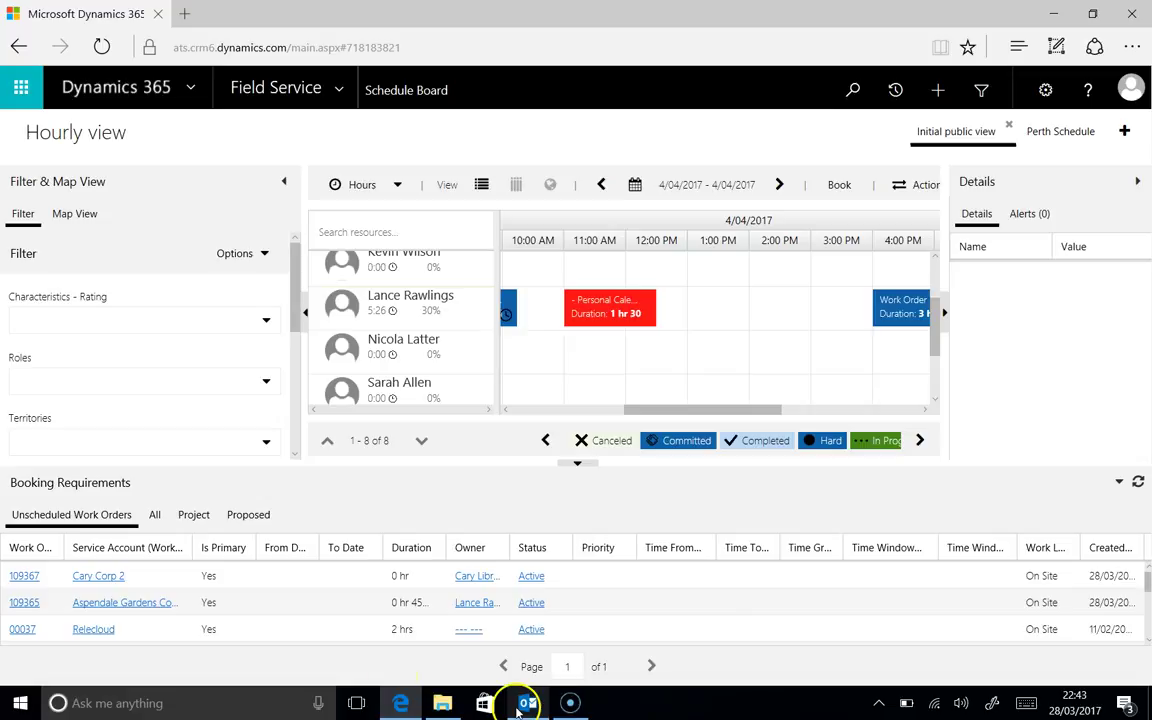
# Step: Book the Cary Corp 2 work order at 1:00 PM for the resource with the personal calendar entry, and check the Outlook calendar and inbox
pyautogui.moveTo(242, 578)
pyautogui.mouseDown()
pyautogui.moveTo(481, 386)
pyautogui.moveTo(768, 263)
pyautogui.moveTo(676, 312)
pyautogui.moveTo(693, 304)
pyautogui.mouseUp()
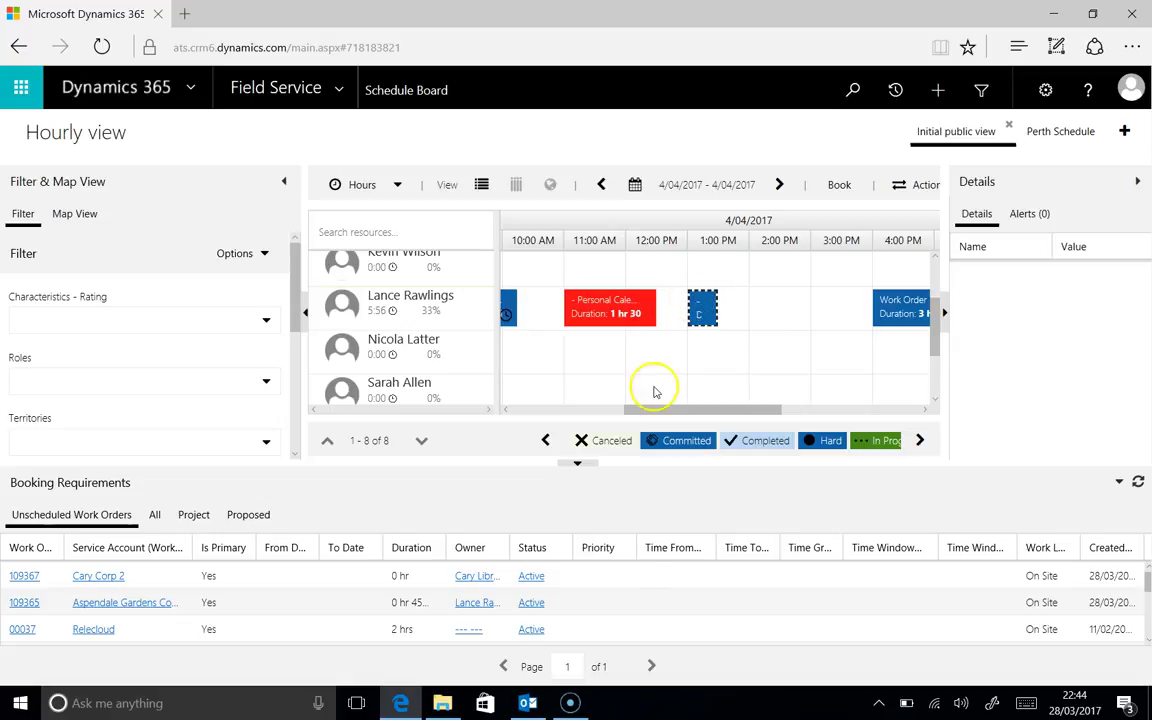
pyautogui.click(528, 703)
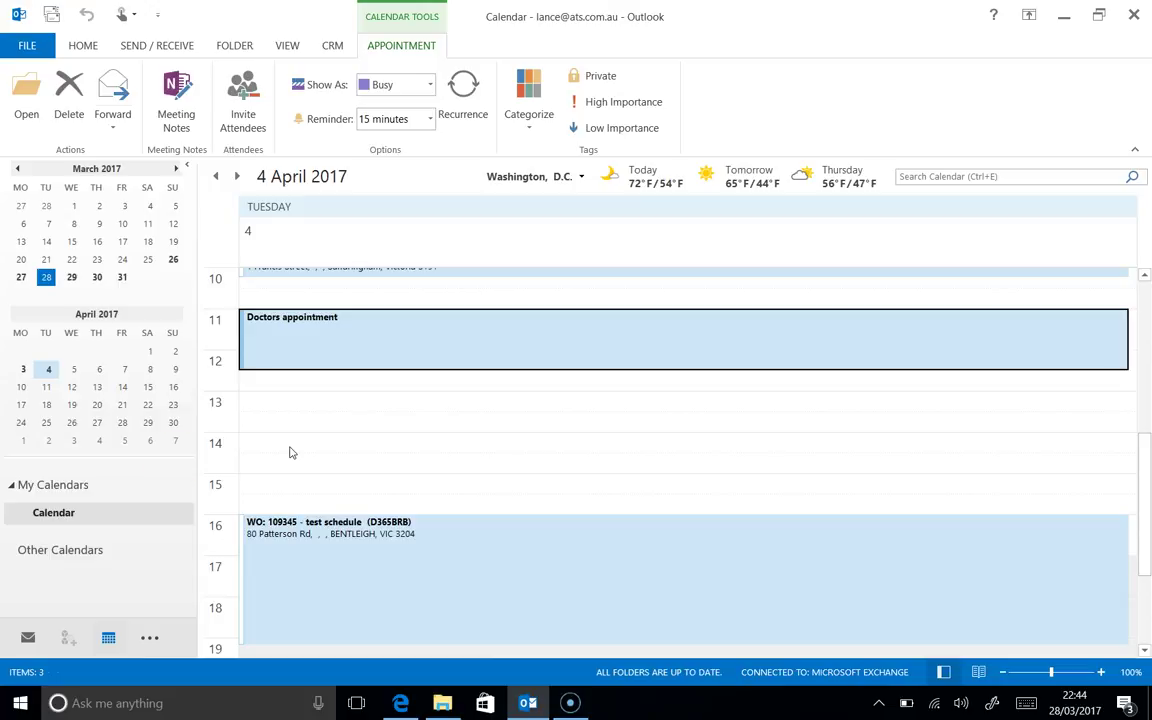
pyautogui.click(27, 642)
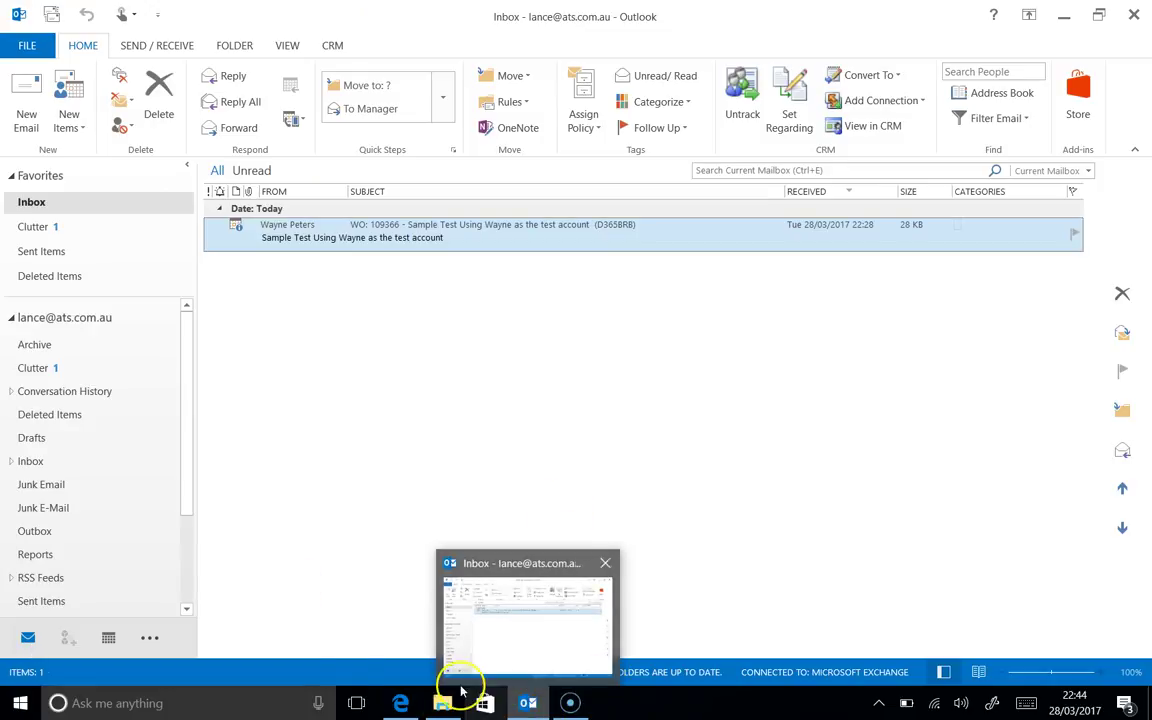
pyautogui.moveTo(412, 704)
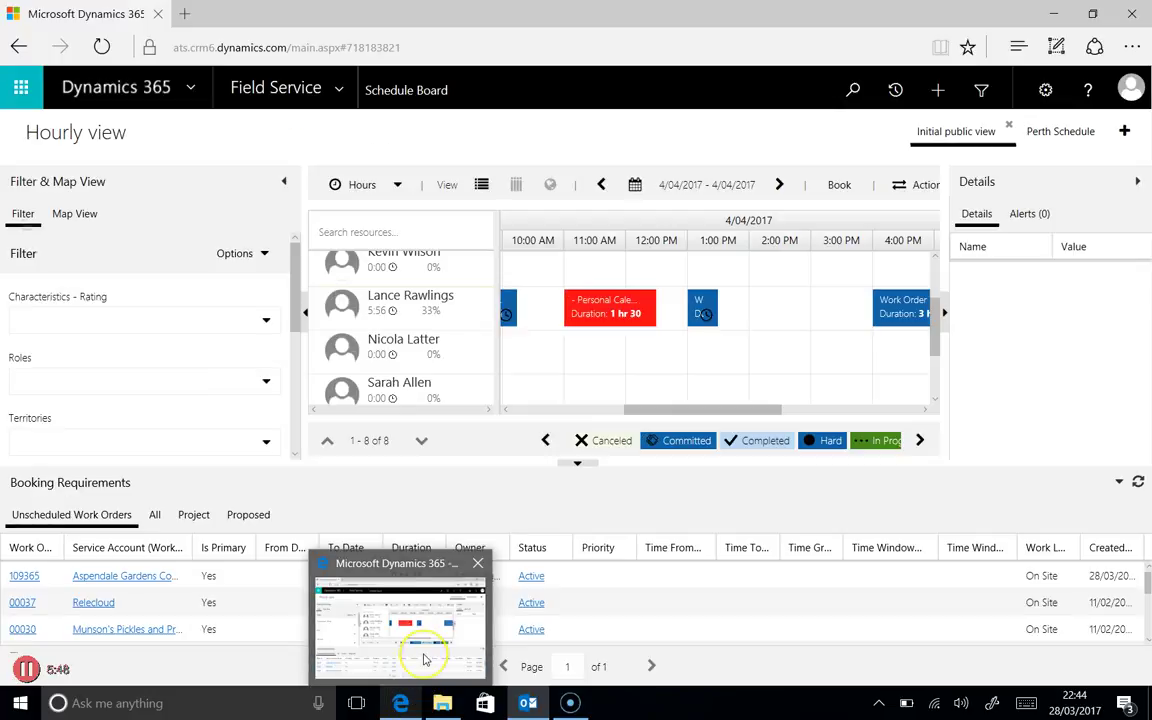
pyautogui.click(424, 659)
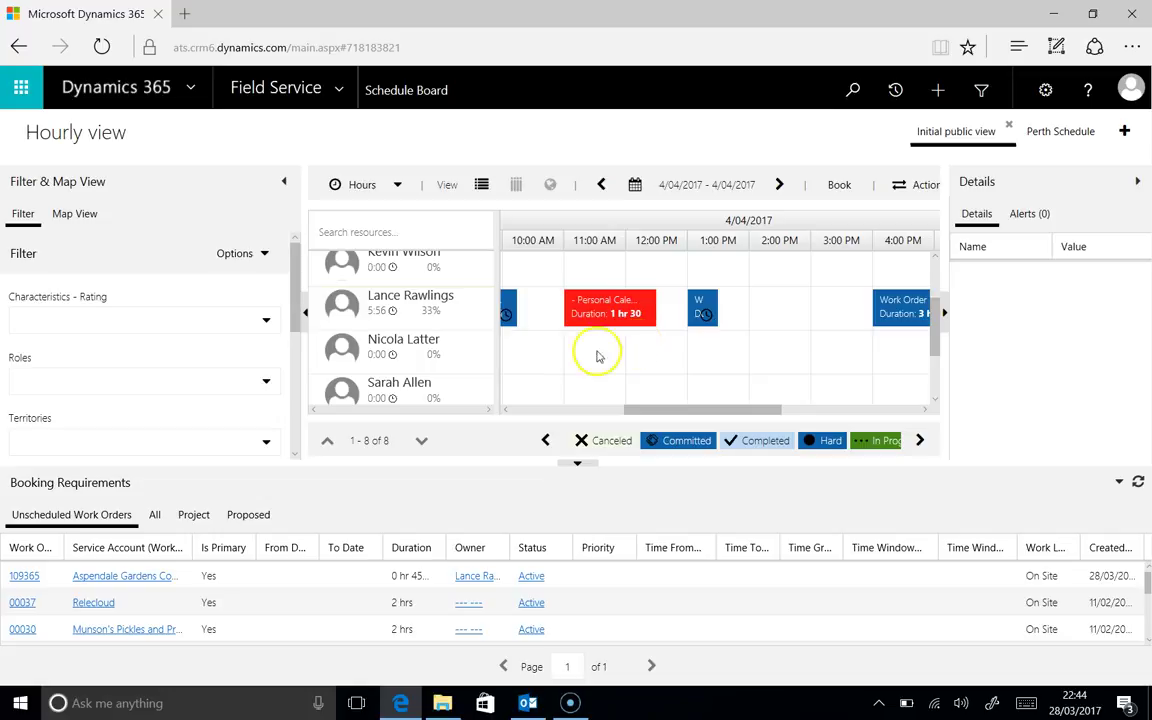
# Step: Switch to the Outlook calendar for 4 April 2017 and extend the Doctors appointment to start at 10:30
pyautogui.click(530, 702)
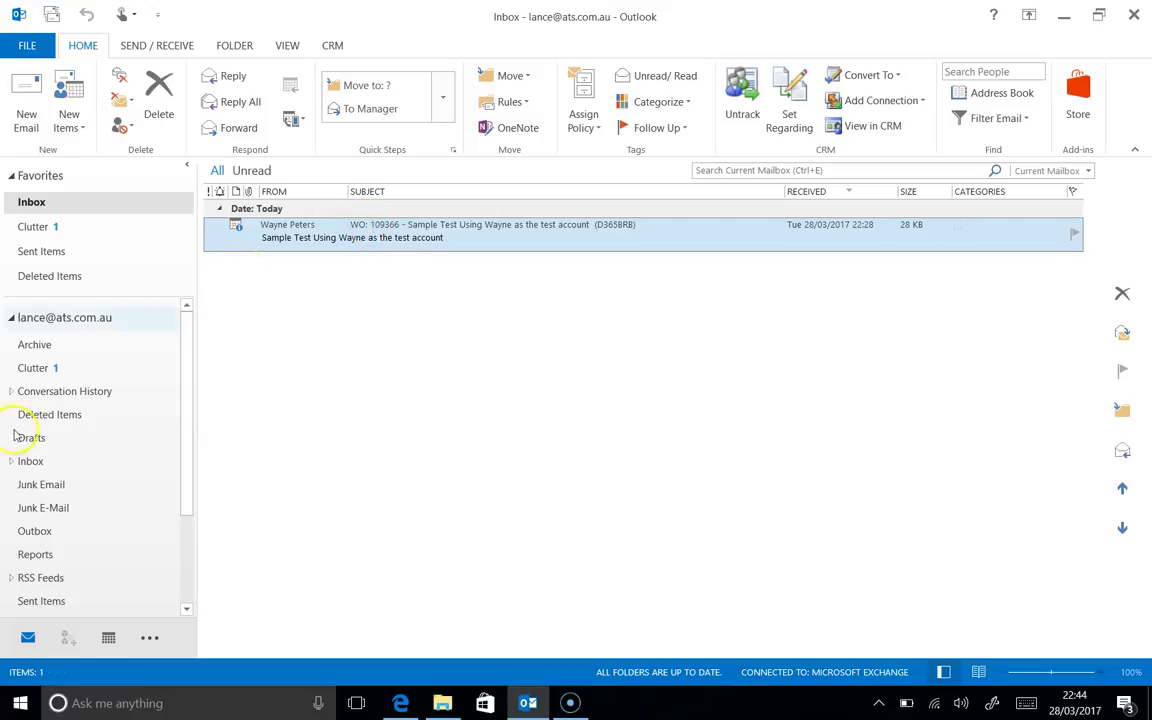
pyautogui.click(108, 639)
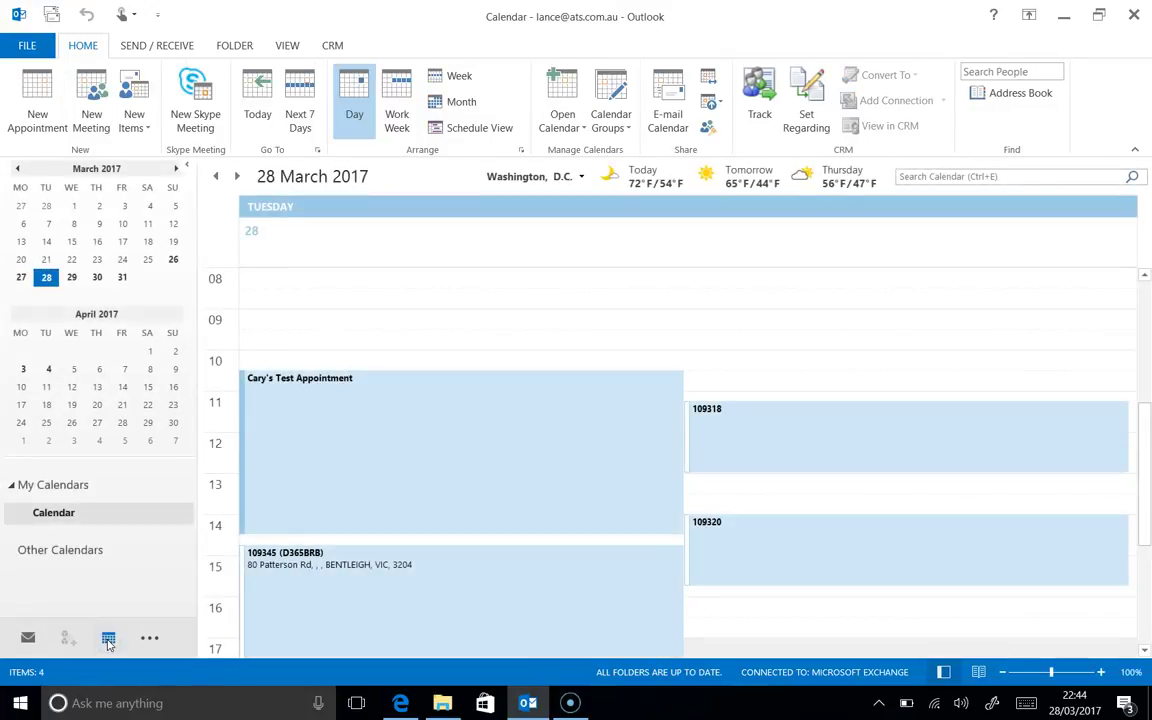
pyautogui.click(48, 371)
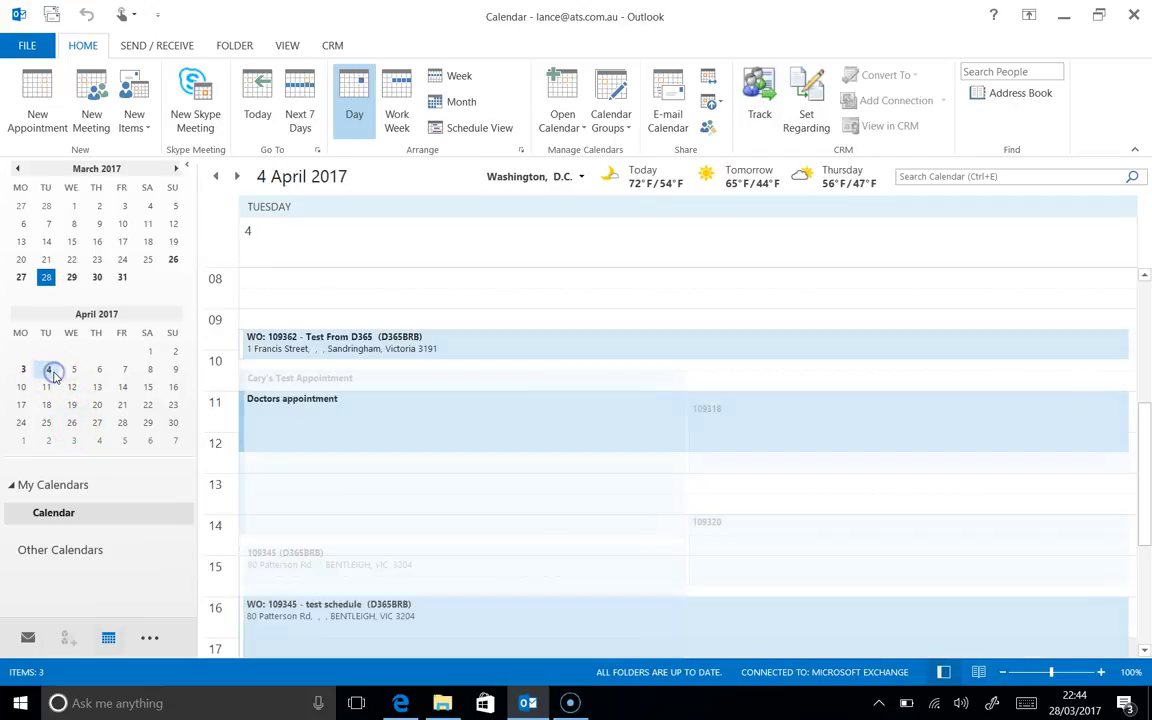
pyautogui.click(328, 420)
pyautogui.moveTo(606, 392)
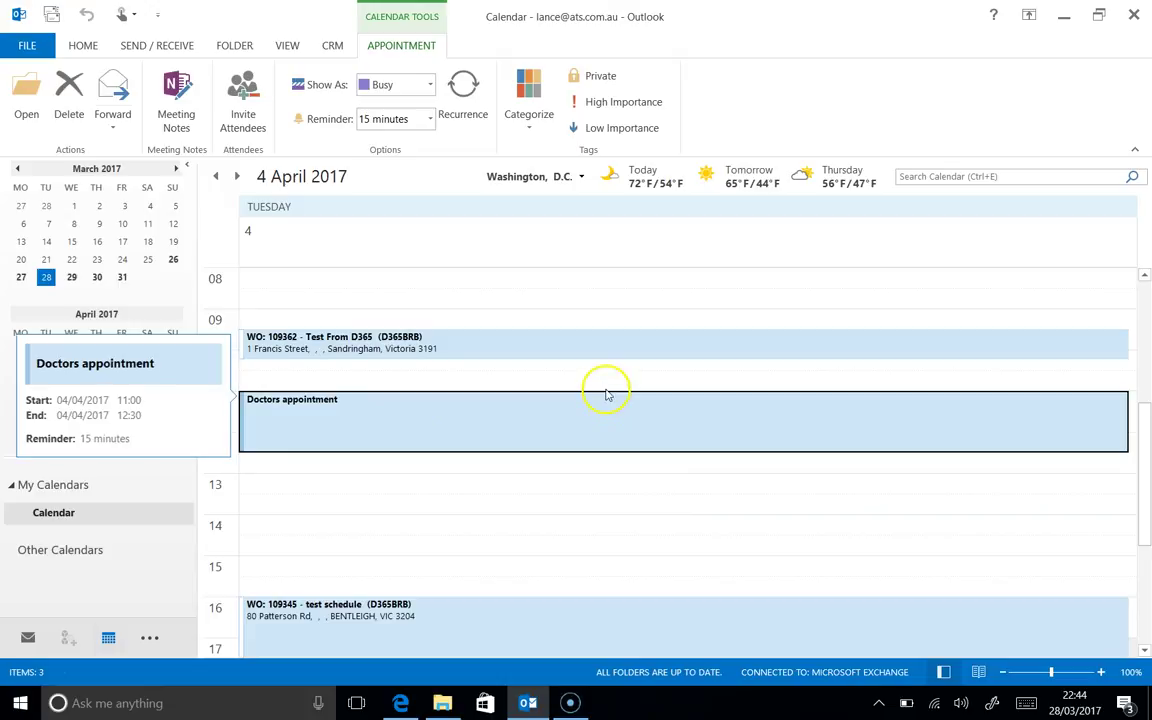
pyautogui.moveTo(601, 392); pyautogui.dragTo(597, 377)
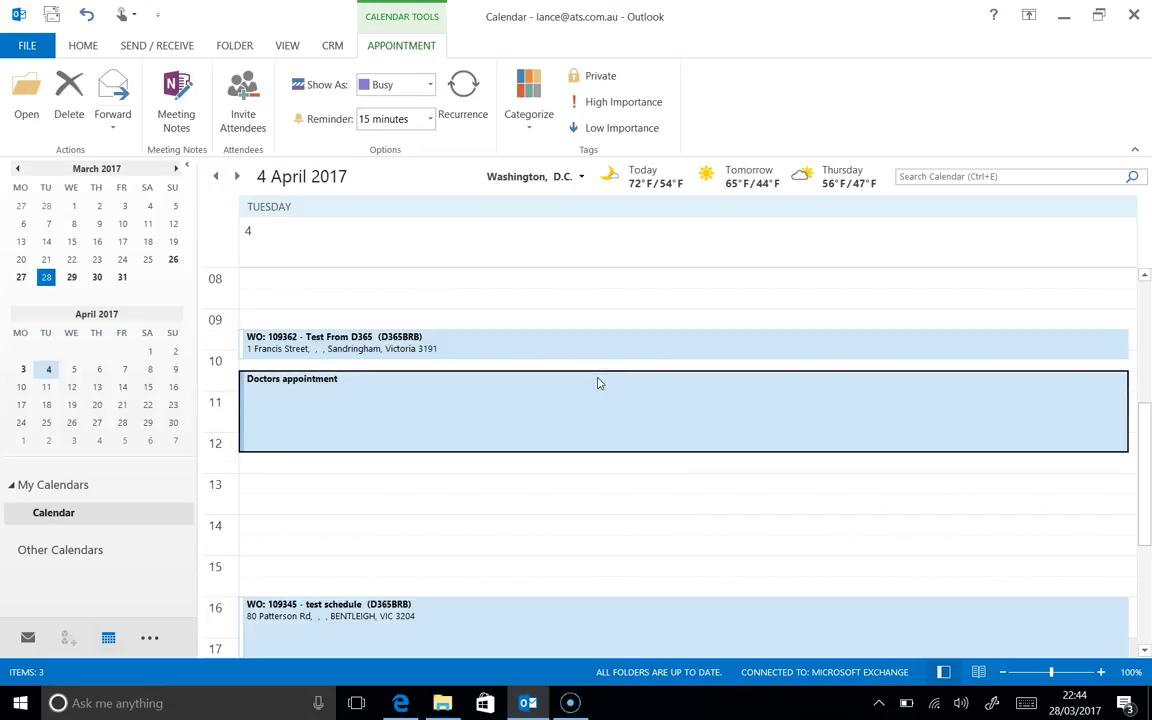
# Step: Synchronize Outlook with CRM again to exchange the changed appointment and the new work order booking
pyautogui.click(337, 49)
pyautogui.scroll(-1, 328, 112)
pyautogui.click(333, 45)
pyautogui.click(316, 100)
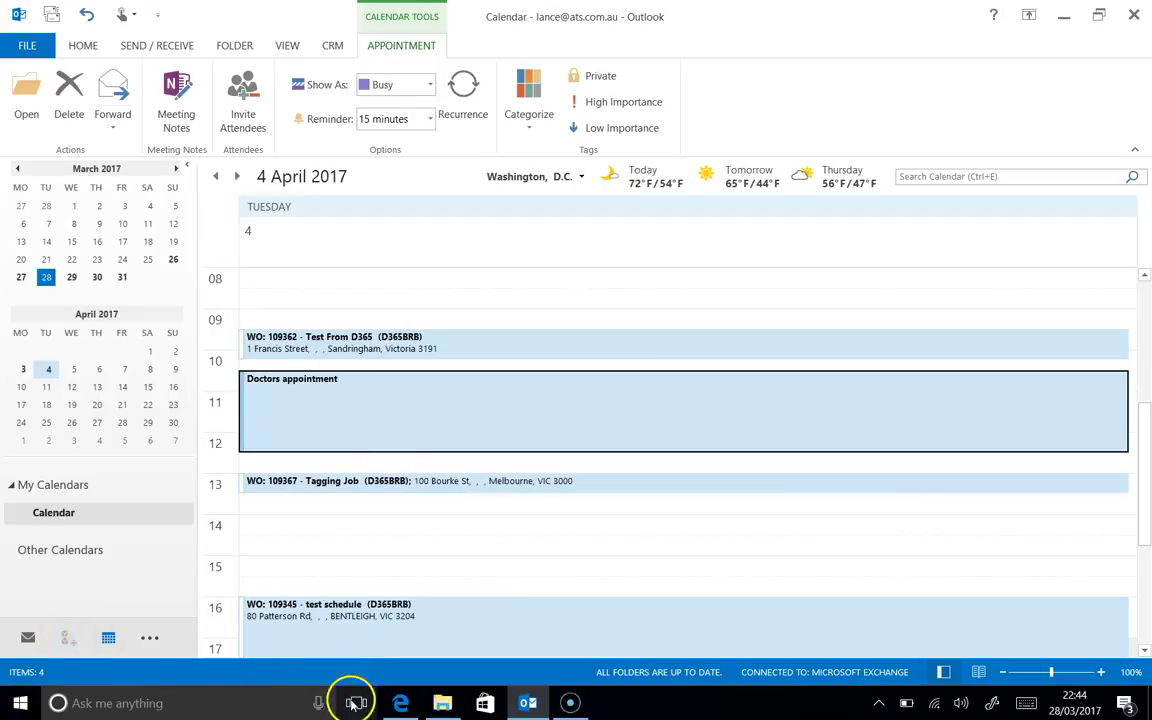
# Step: Switch to the Dynamics 365 schedule board, collapse the booking details pane and refresh the board
pyautogui.click(401, 705)
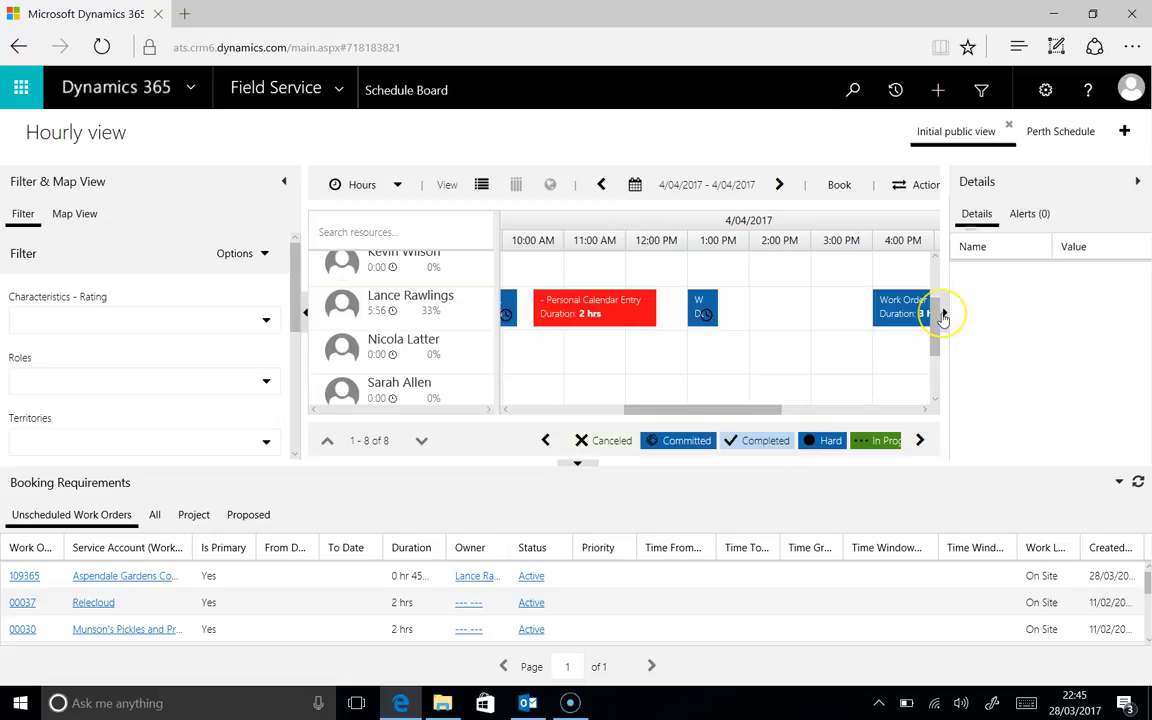
pyautogui.click(941, 314)
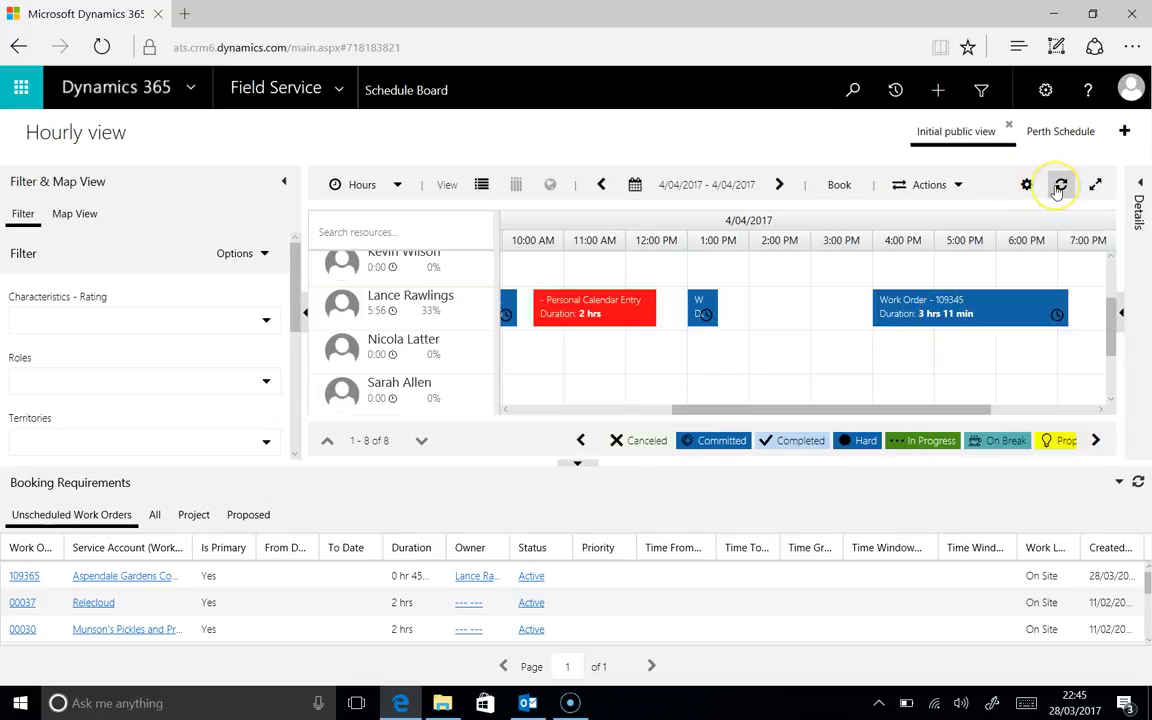
pyautogui.click(1060, 187)
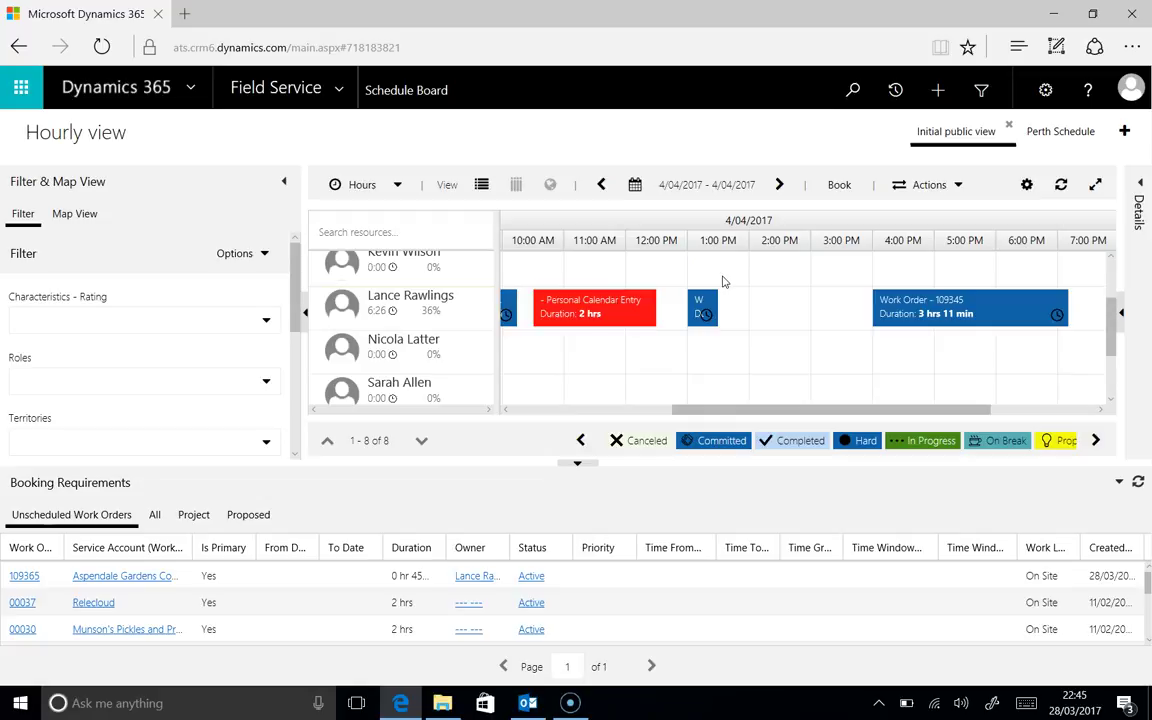
# Step: Compare the 4 April 2017 entries in the Outlook calendar with the schedule board and open the Outlook inbox to check the work order messages
pyautogui.click(528, 703)
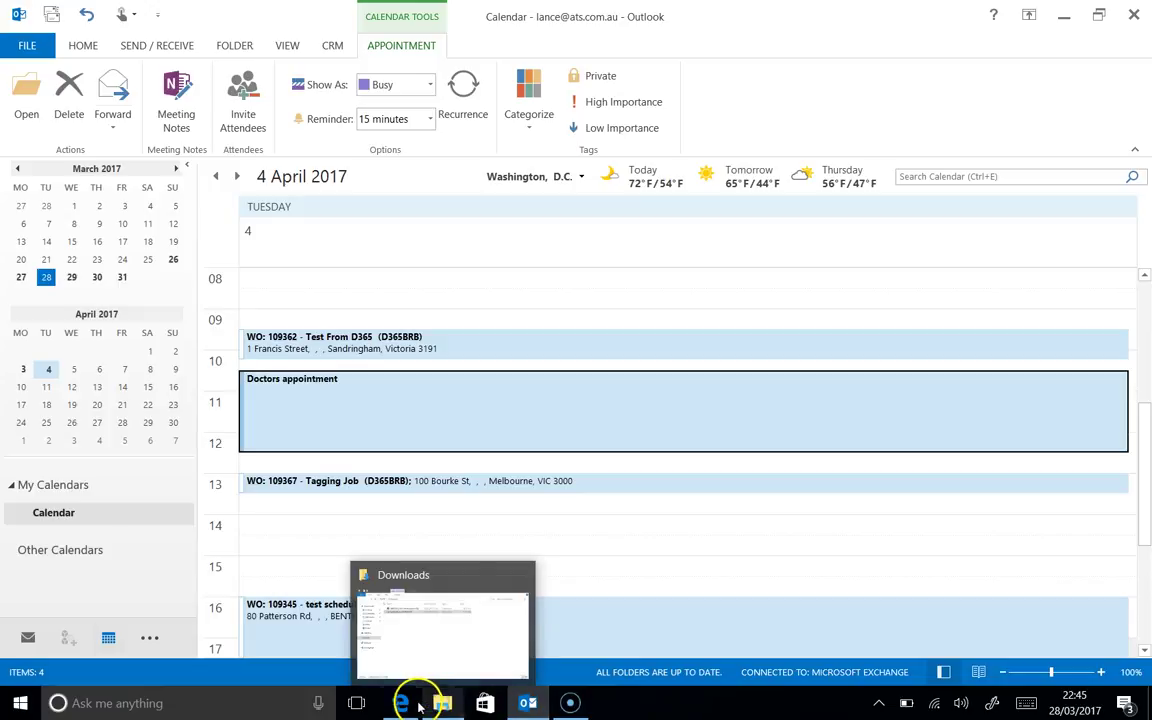
pyautogui.moveTo(410, 700)
pyautogui.click(458, 630)
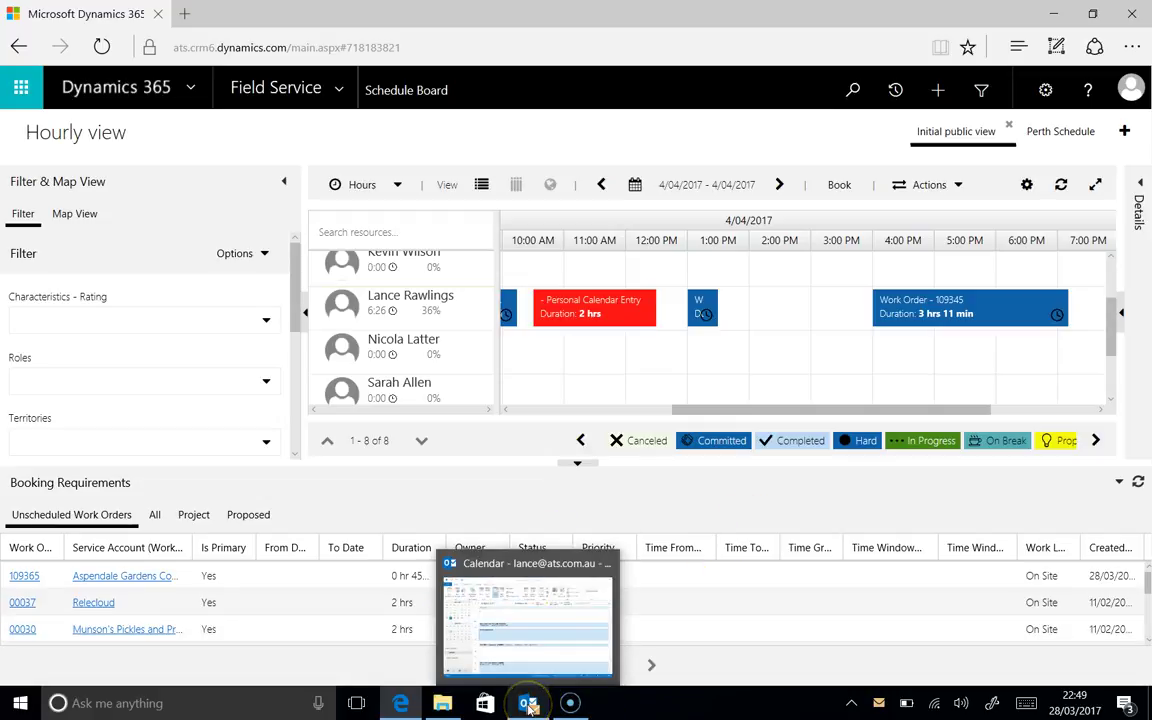
pyautogui.click(530, 705)
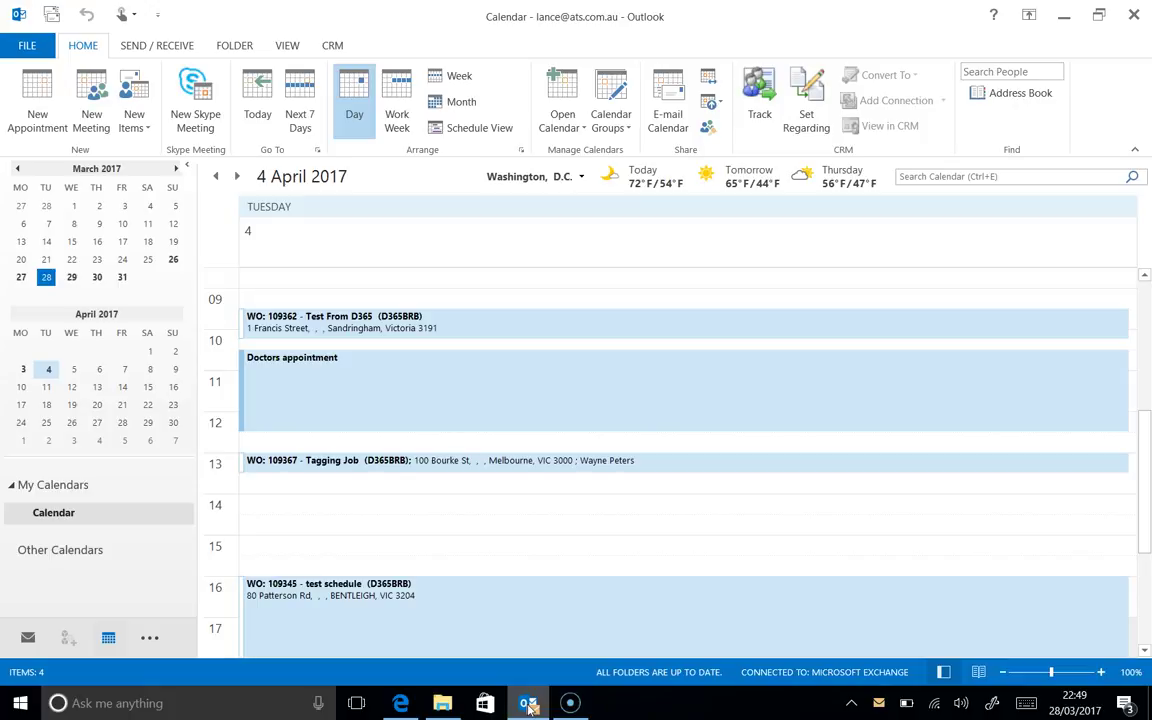
pyautogui.click(28, 637)
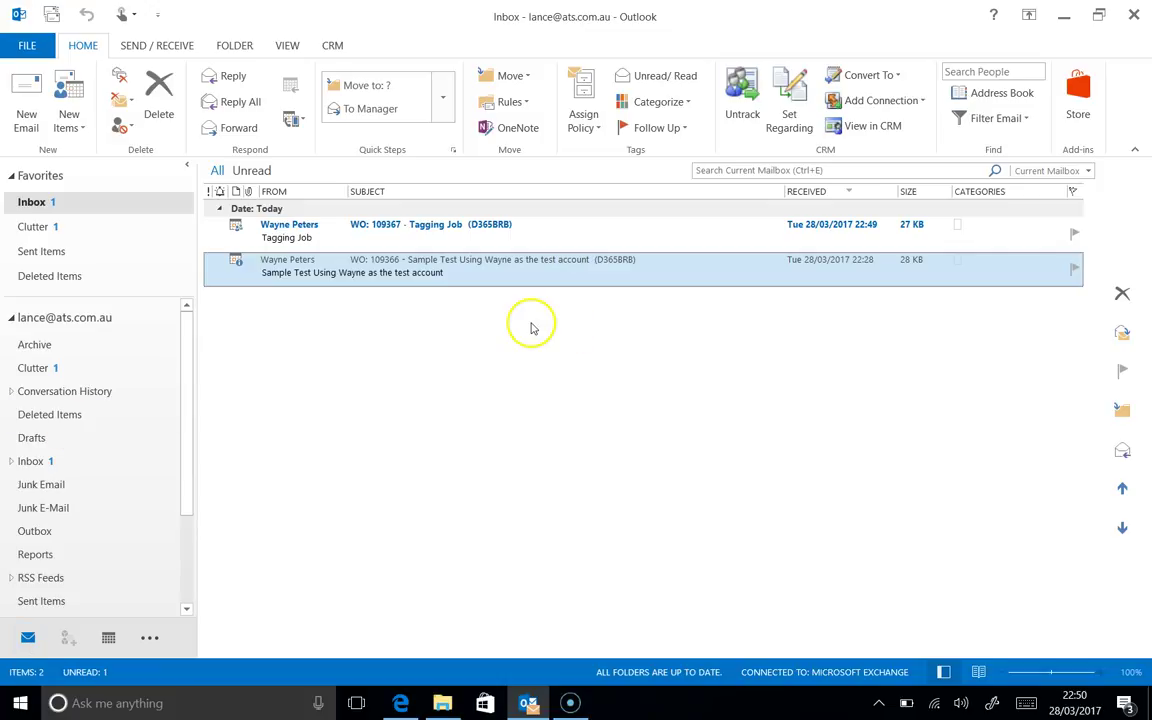
# Step: Accept the Tagging Job meeting request, sending the response immediately, and display 4 April 2017 in the Outlook calendar
pyautogui.click(407, 242)
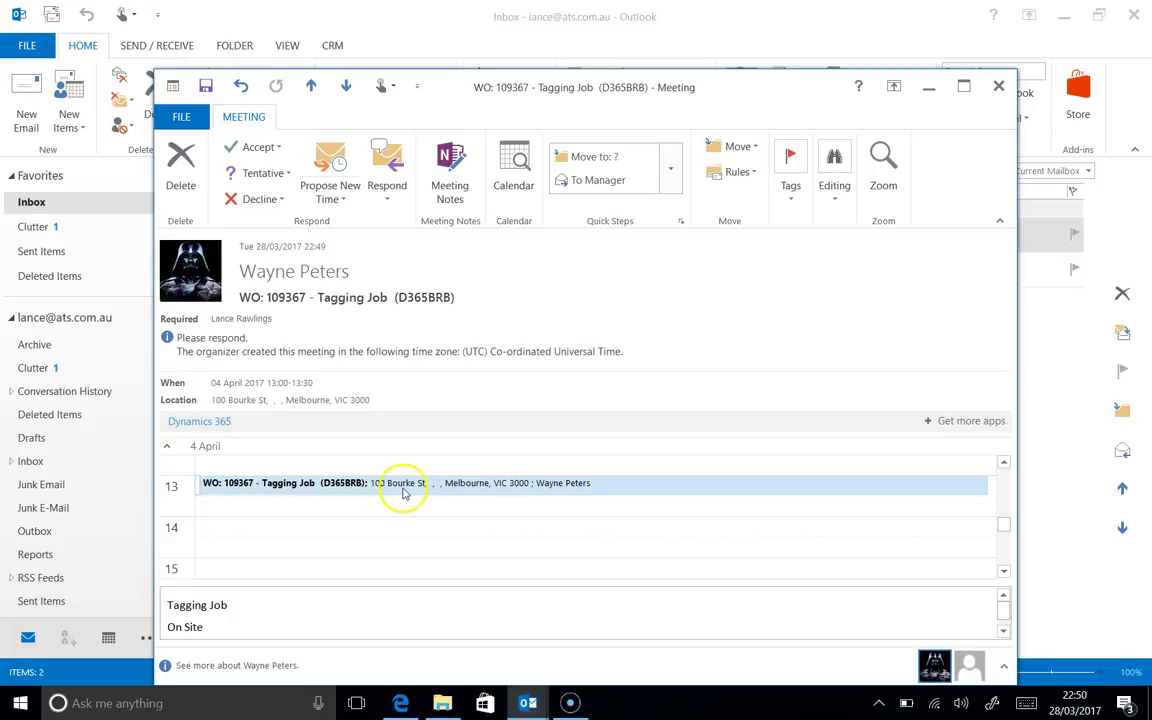
pyautogui.click(263, 148)
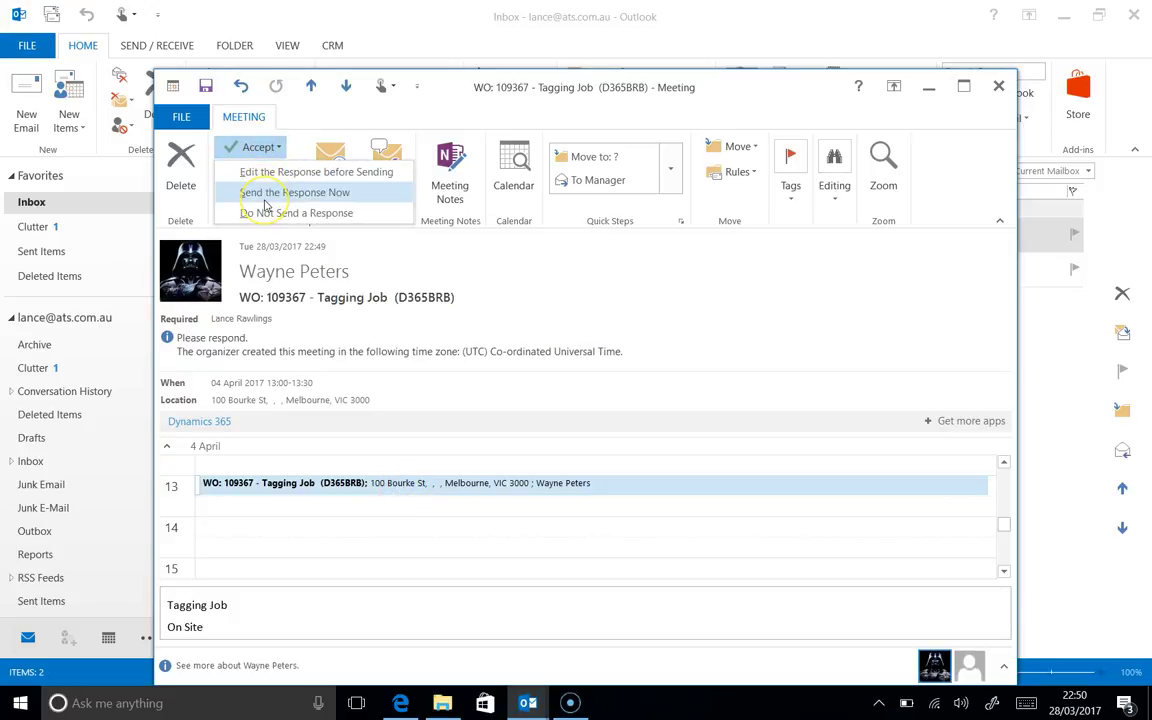
pyautogui.click(296, 193)
pyautogui.click(309, 222)
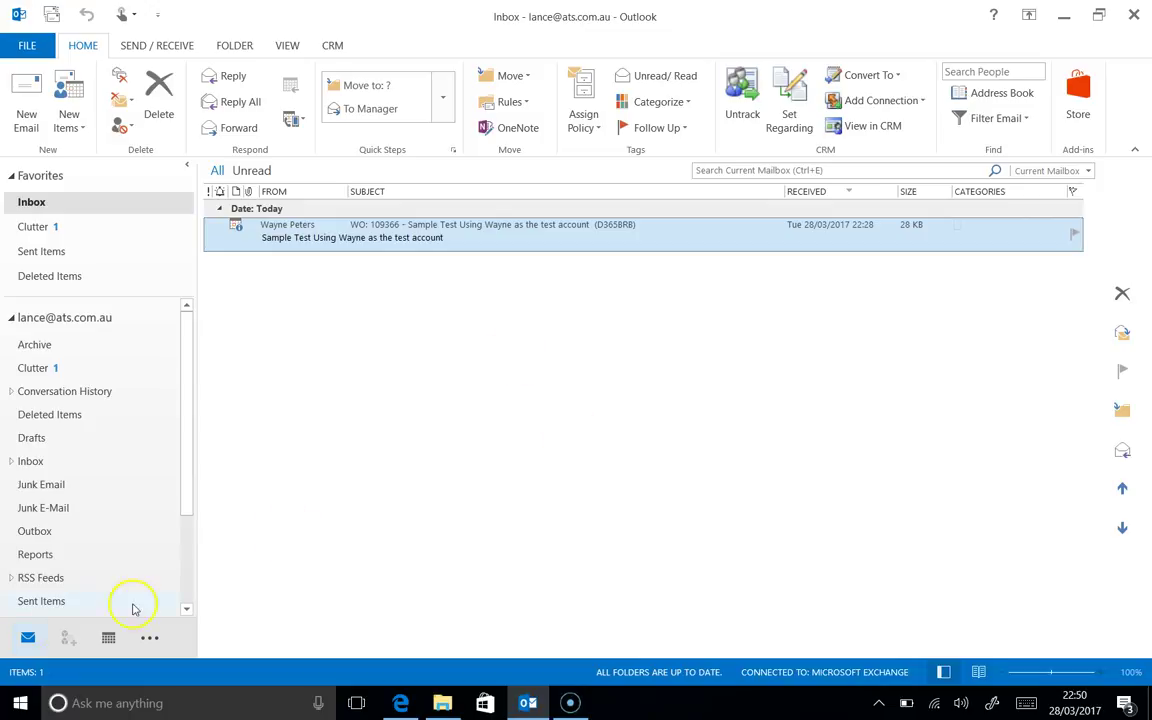
pyautogui.click(108, 637)
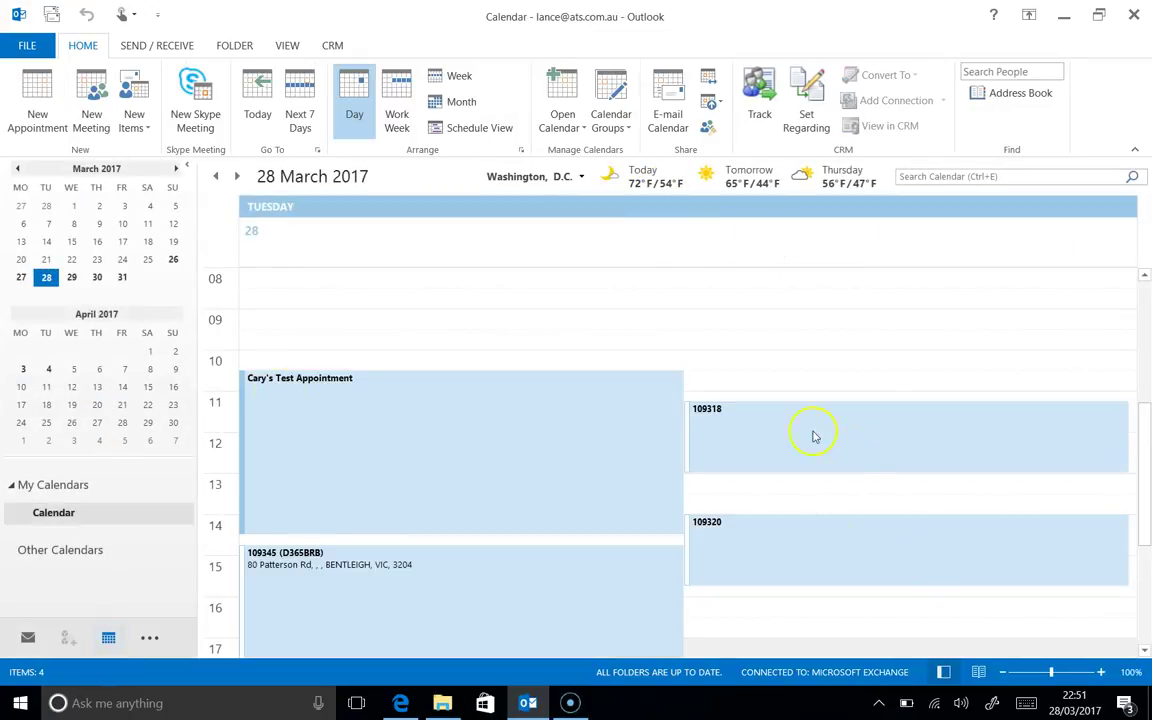
pyautogui.click(48, 369)
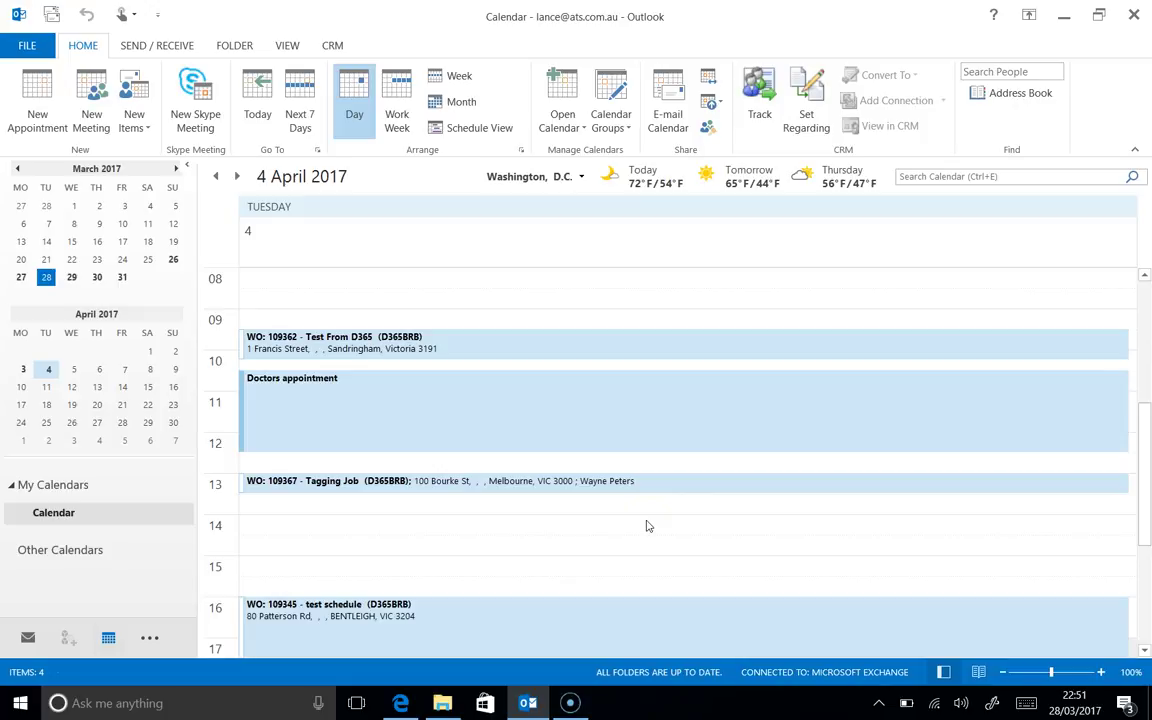
# Step: Switch to the Dynamics 365 schedule board and examine the 1:00 PM booking's details and its available status changes
pyautogui.click(393, 703)
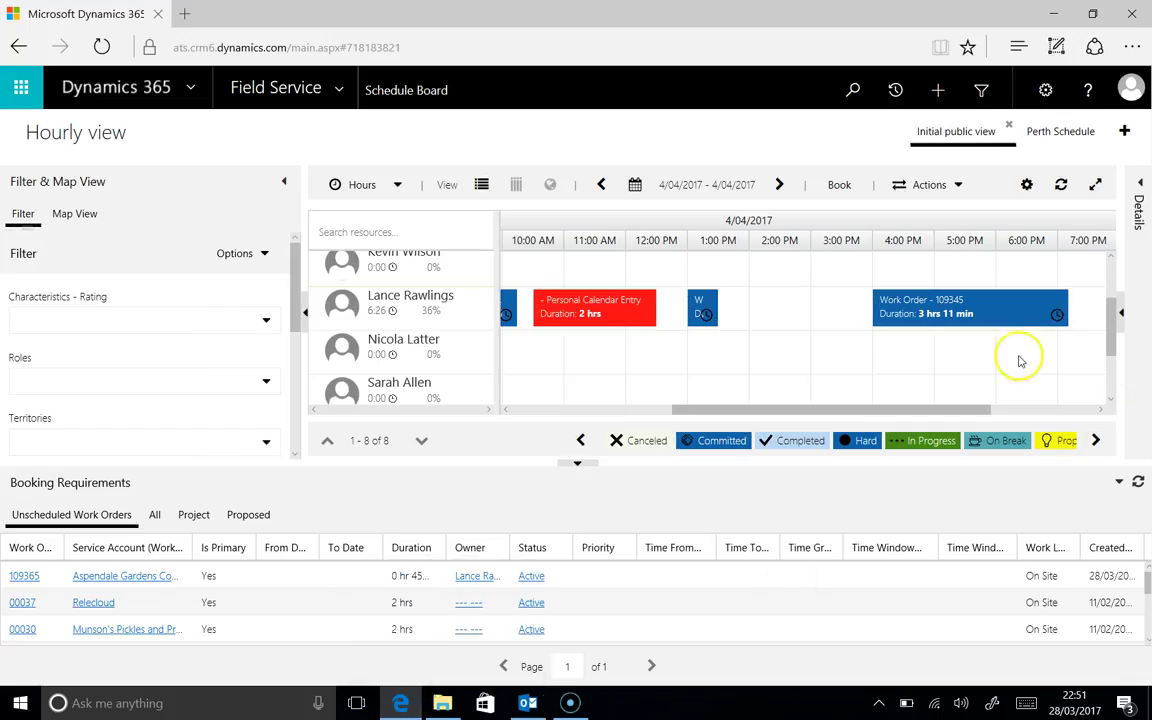
pyautogui.click(703, 313)
pyautogui.click(704, 313)
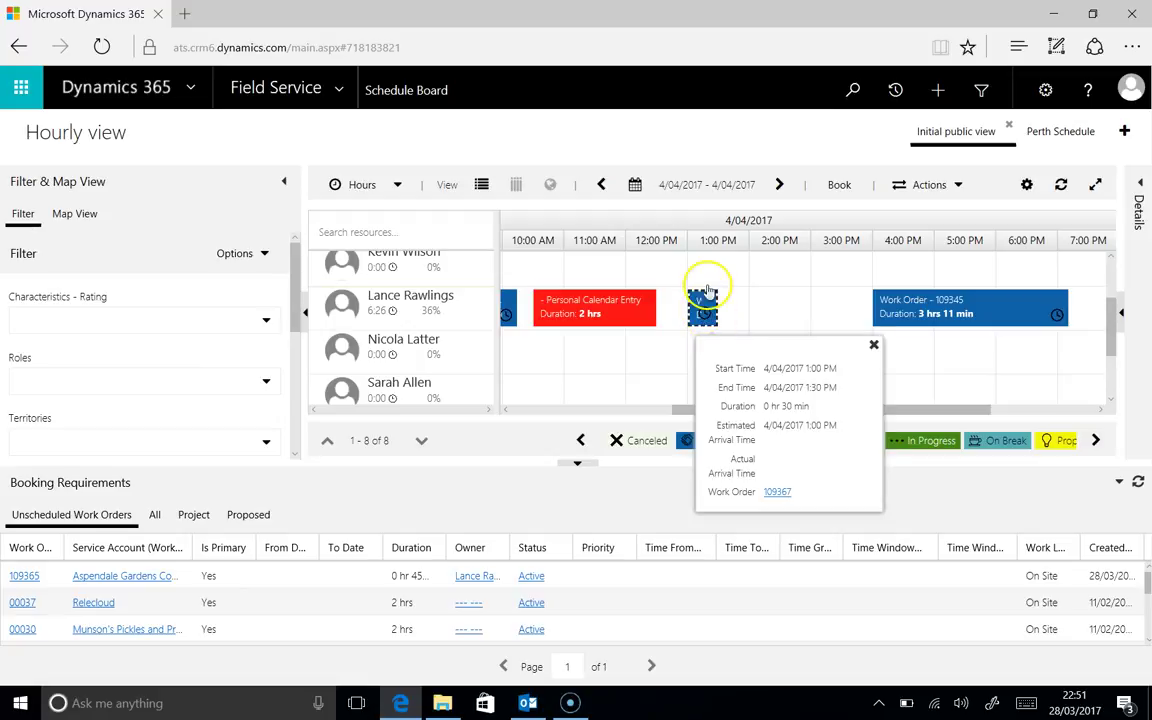
pyautogui.rightClick(703, 310)
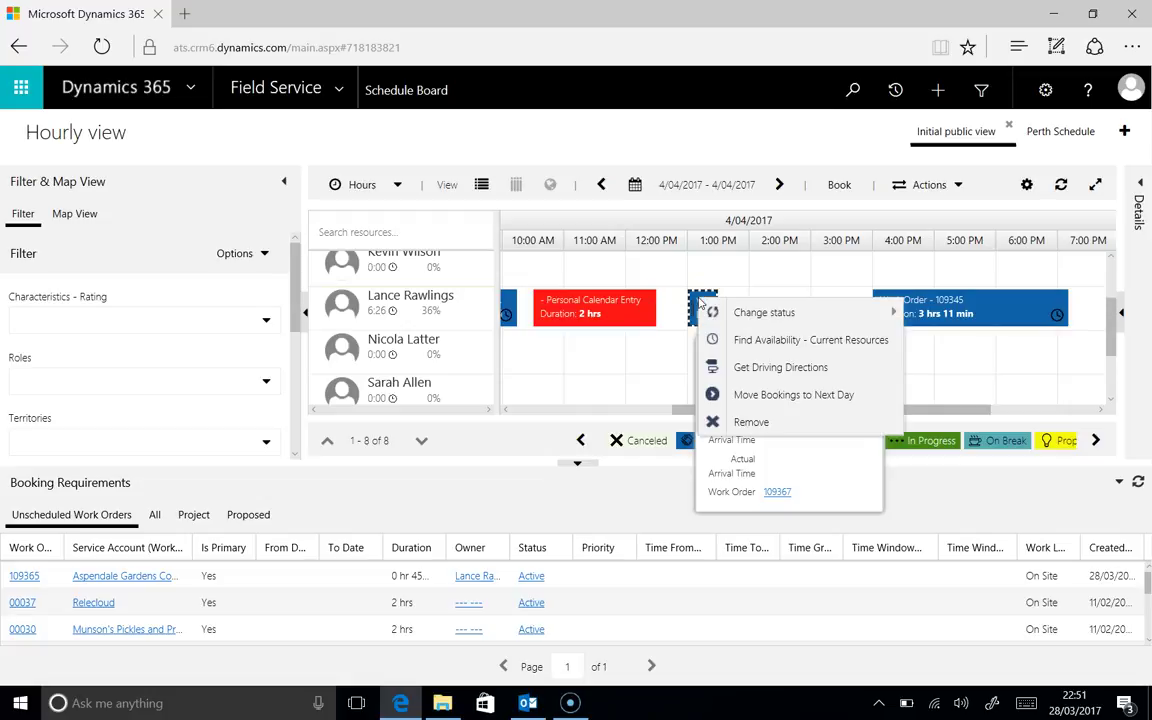
pyautogui.click(787, 311)
pyautogui.click(977, 325)
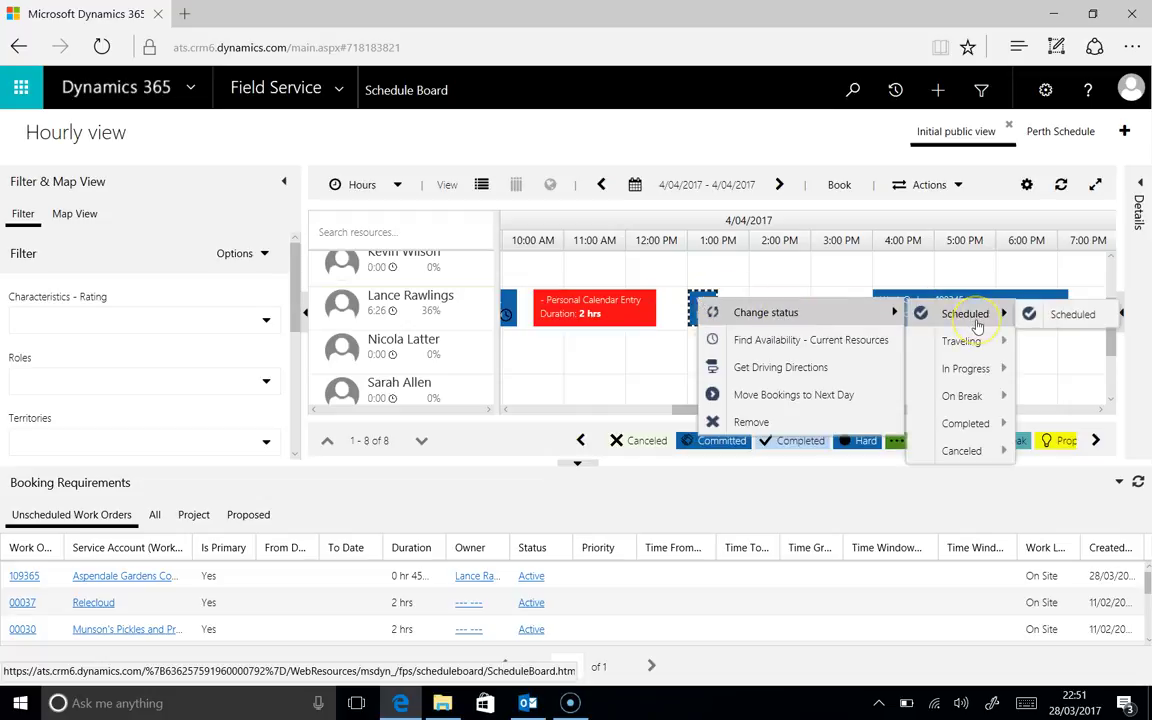
pyautogui.moveTo(975, 343)
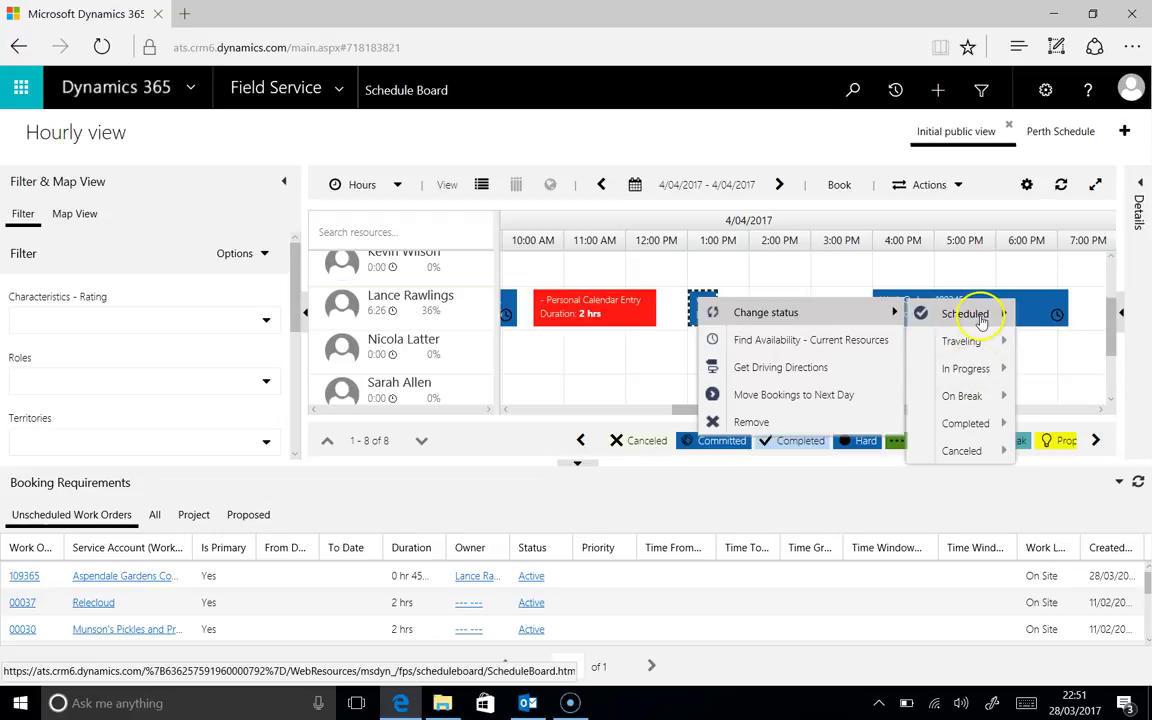
pyautogui.moveTo(975, 372)
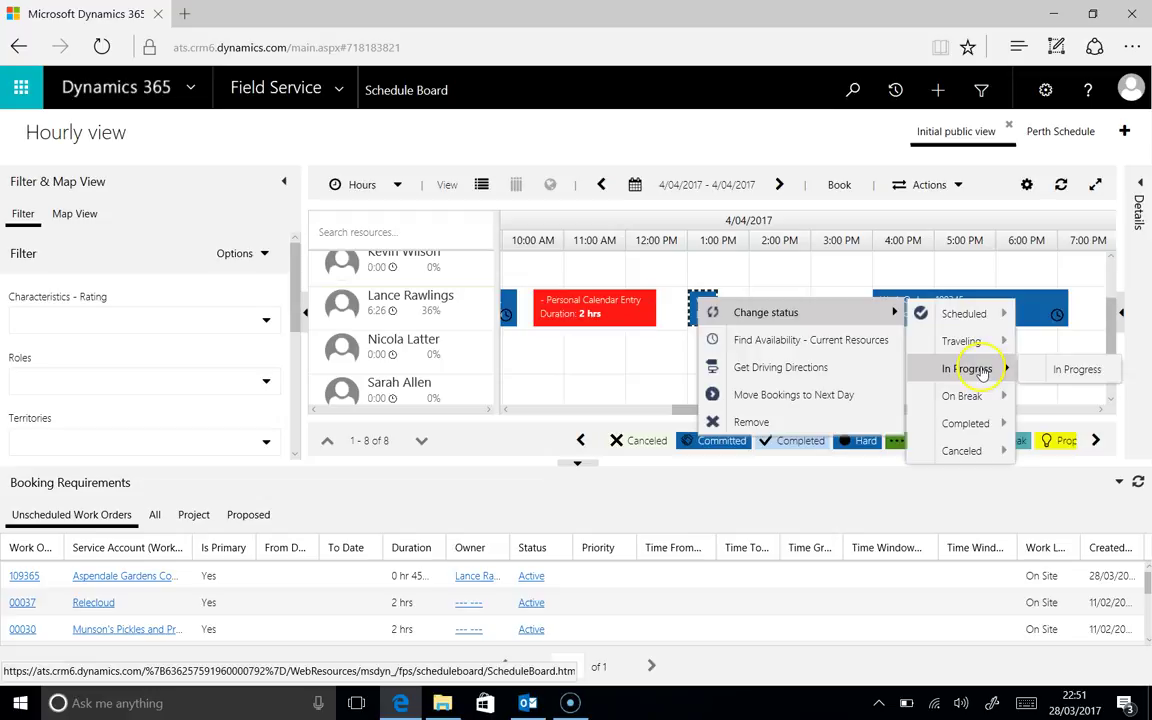
pyautogui.moveTo(968, 428)
pyautogui.moveTo(975, 452)
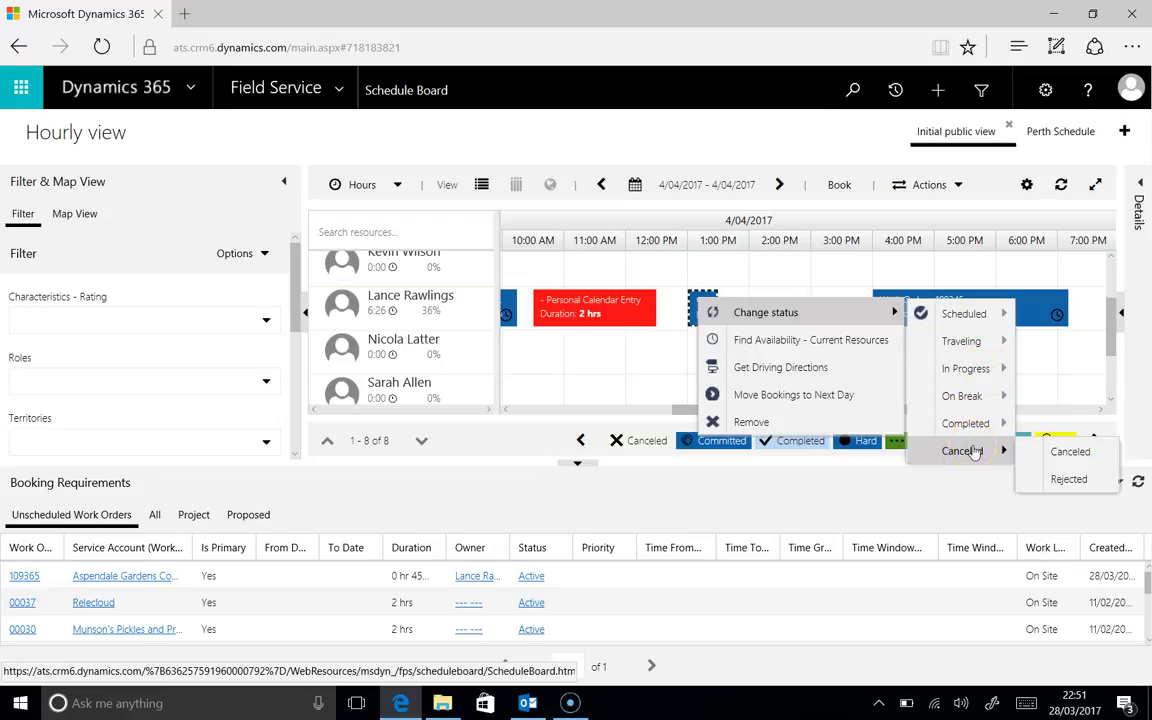
# Step: Open the 1:00 PM booking's record, always allowing the site's pop-ups, and try to save its Booking Status as Proposed
pyautogui.click(696, 313)
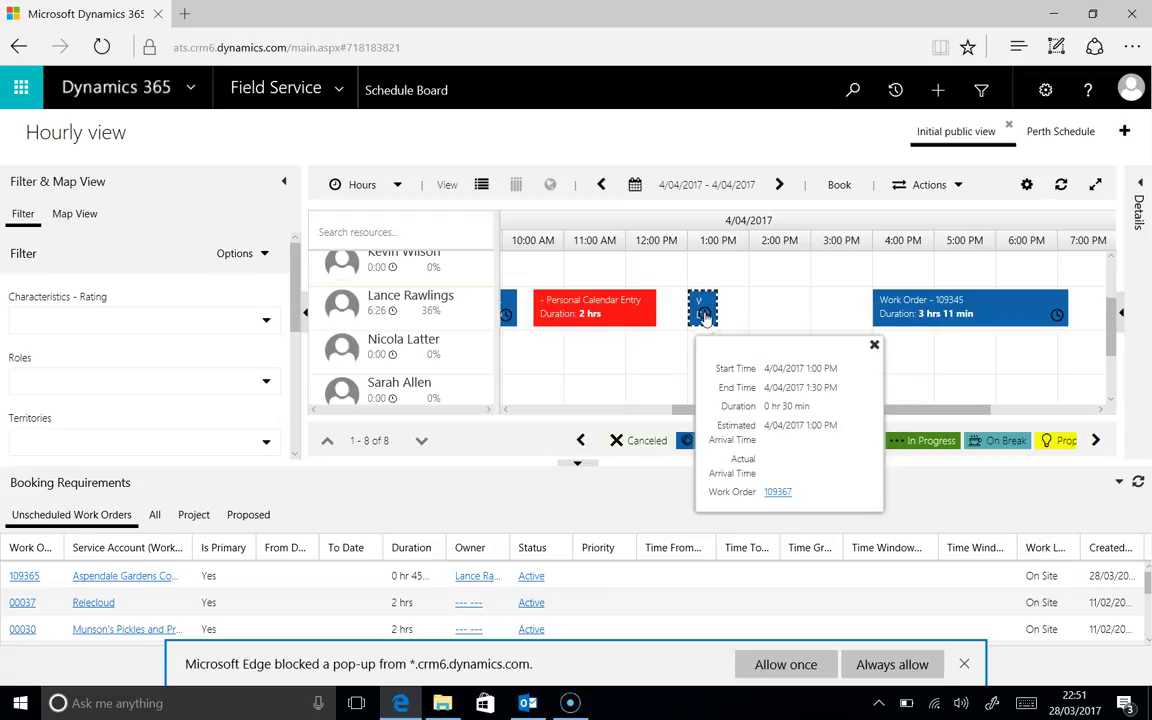
pyautogui.click(890, 665)
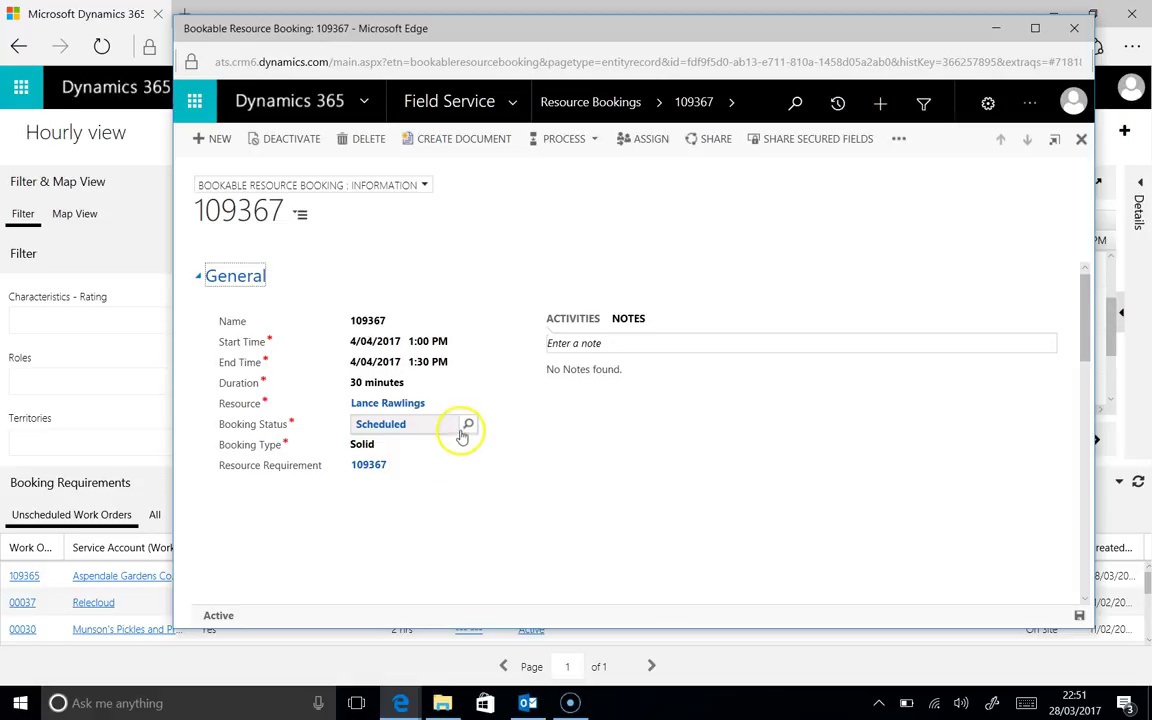
pyautogui.click(467, 428)
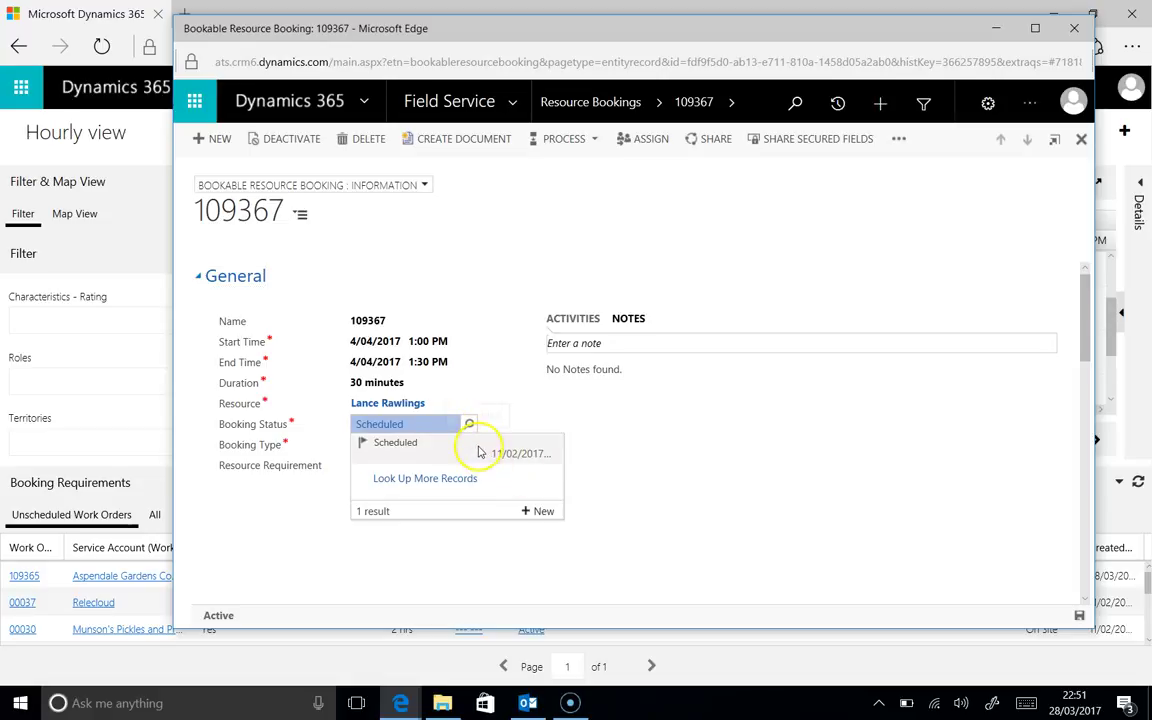
pyautogui.click(425, 440)
pyautogui.press('BackSpace')
pyautogui.press('BackSpace')
pyautogui.press('BackSpace')
pyautogui.press('BackSpace')
pyautogui.press('BackSpace')
pyautogui.press('BackSpace')
pyautogui.press('BackSpace')
pyautogui.press('BackSpace')
pyautogui.press('BackSpace')
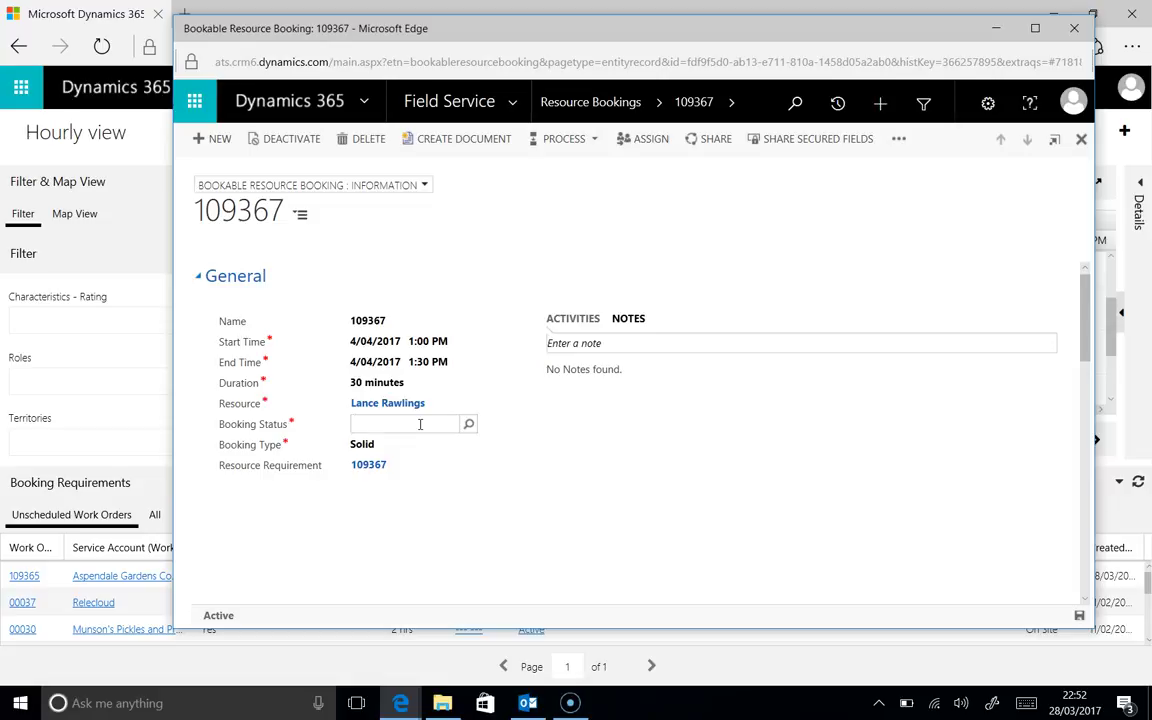
pyautogui.write('prop')
pyautogui.press('Tab')
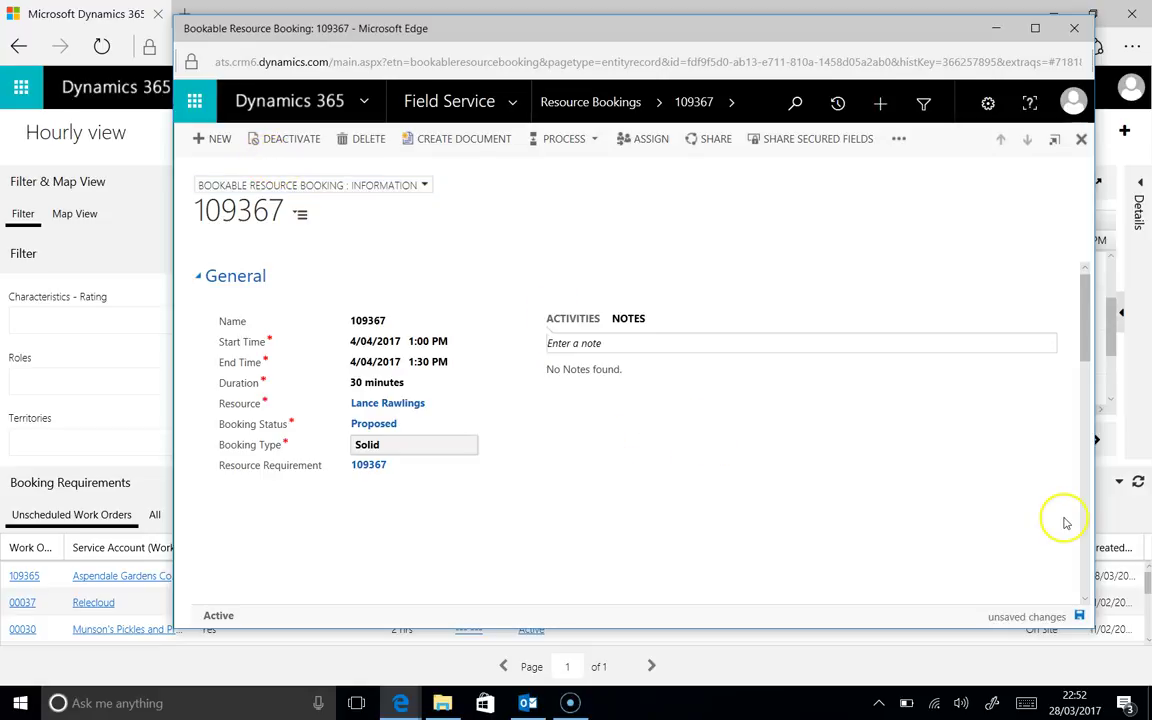
pyautogui.click(1080, 618)
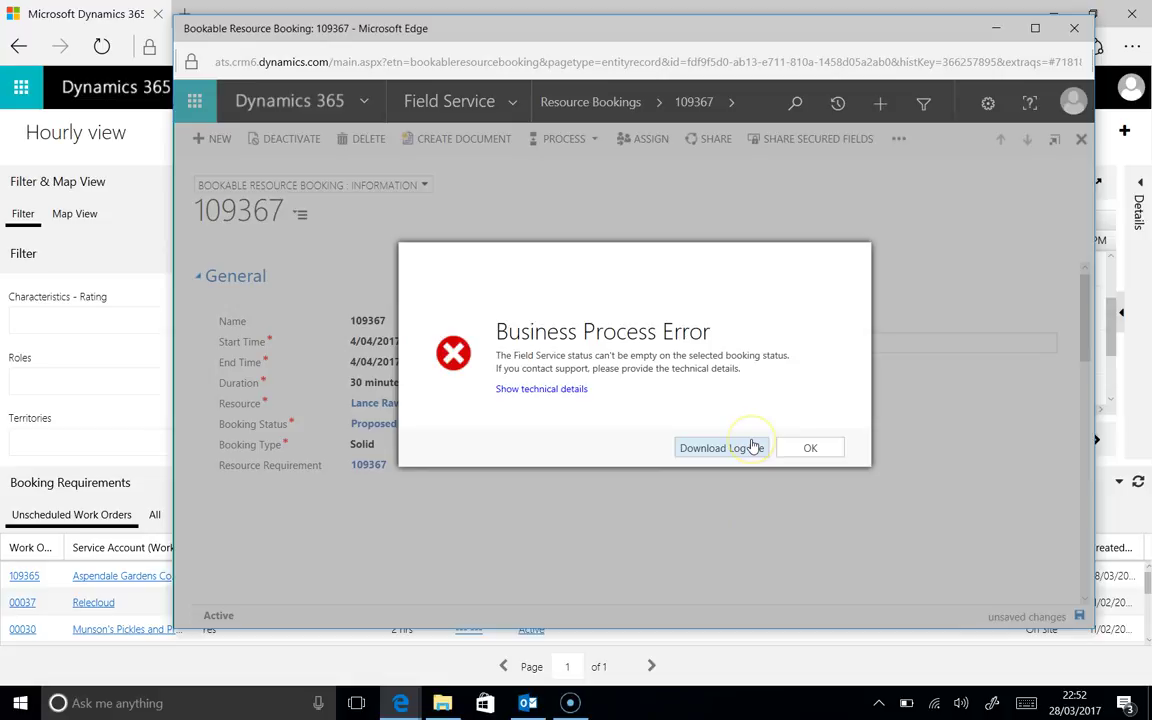
pyautogui.click(811, 449)
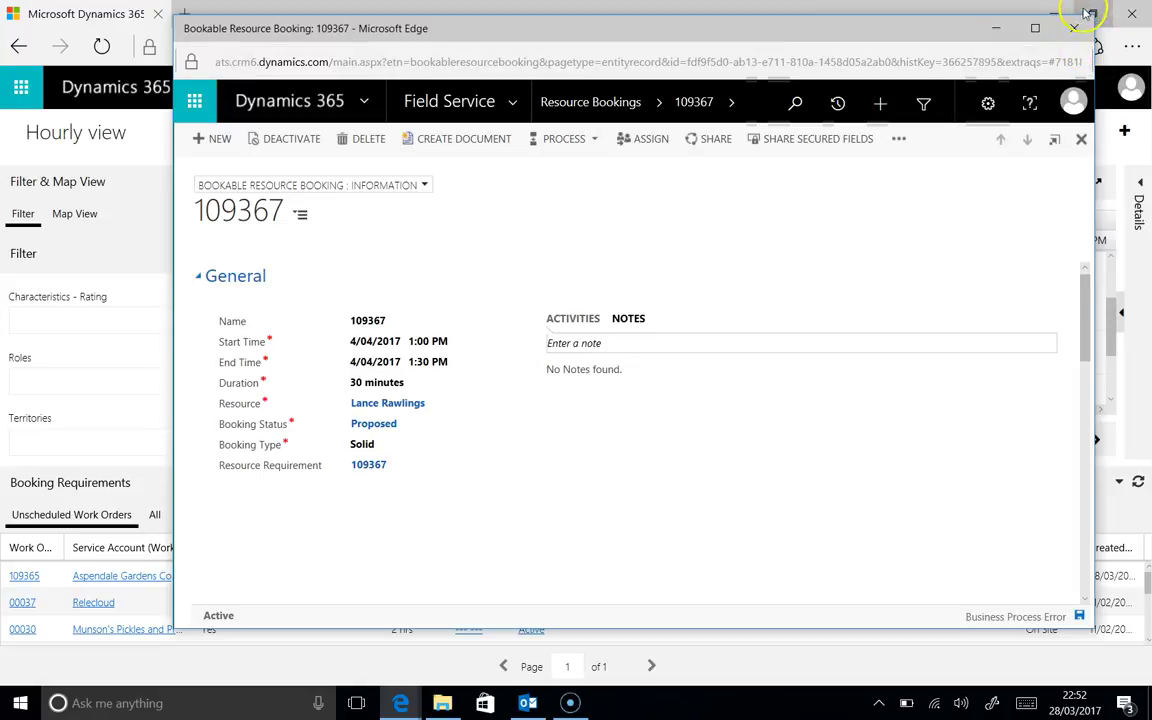
# Step: Close the booking record and discard its unsaved status change
pyautogui.rightClick(1015, 24)
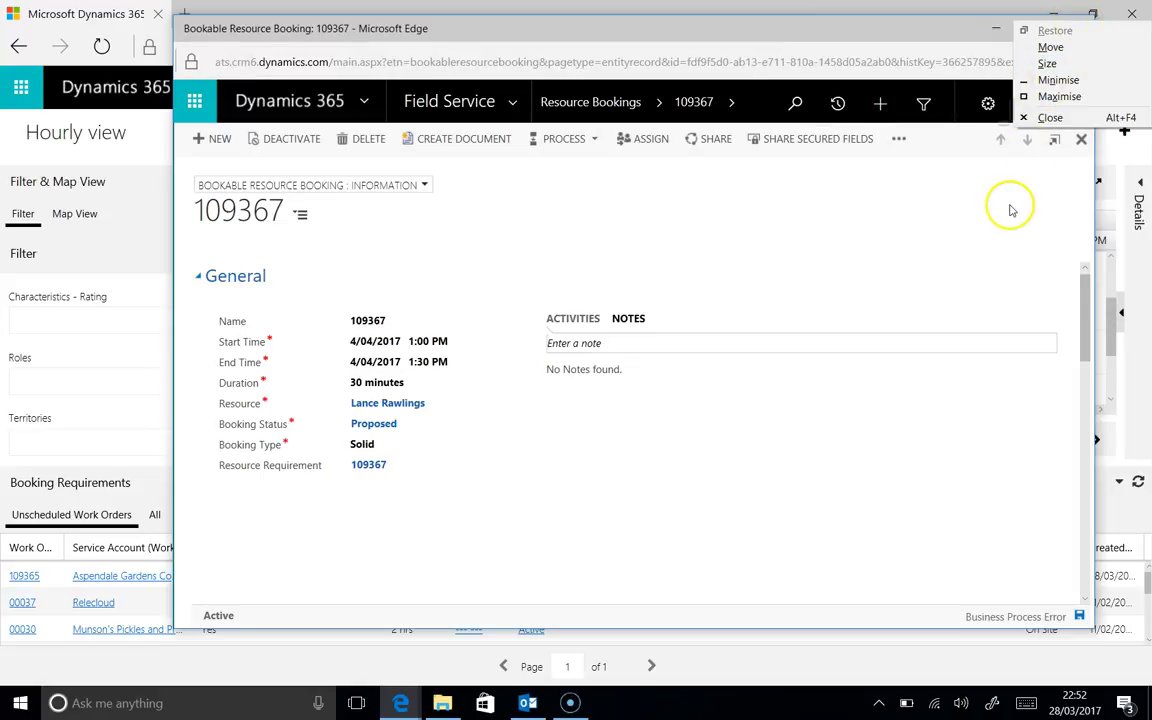
pyautogui.click(1048, 118)
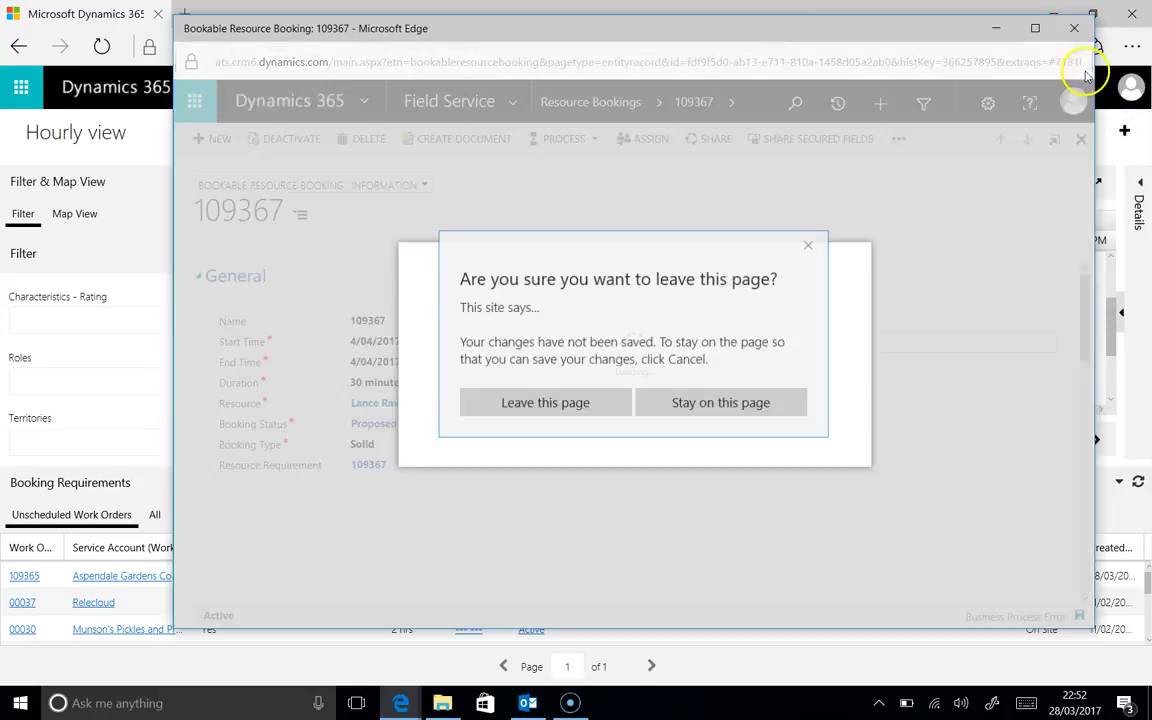
pyautogui.click(531, 405)
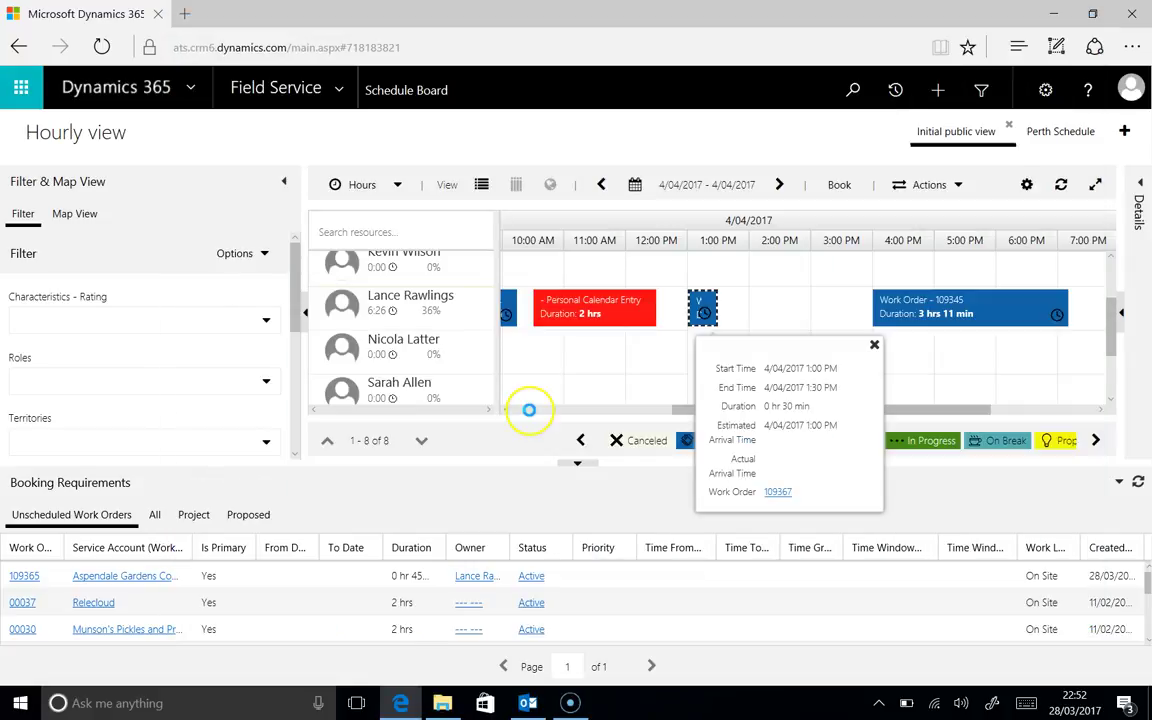
# Step: Dismiss the booking's details and extend the 1:00 PM work order booking on the schedule board to 2 hrs
pyautogui.click(874, 346)
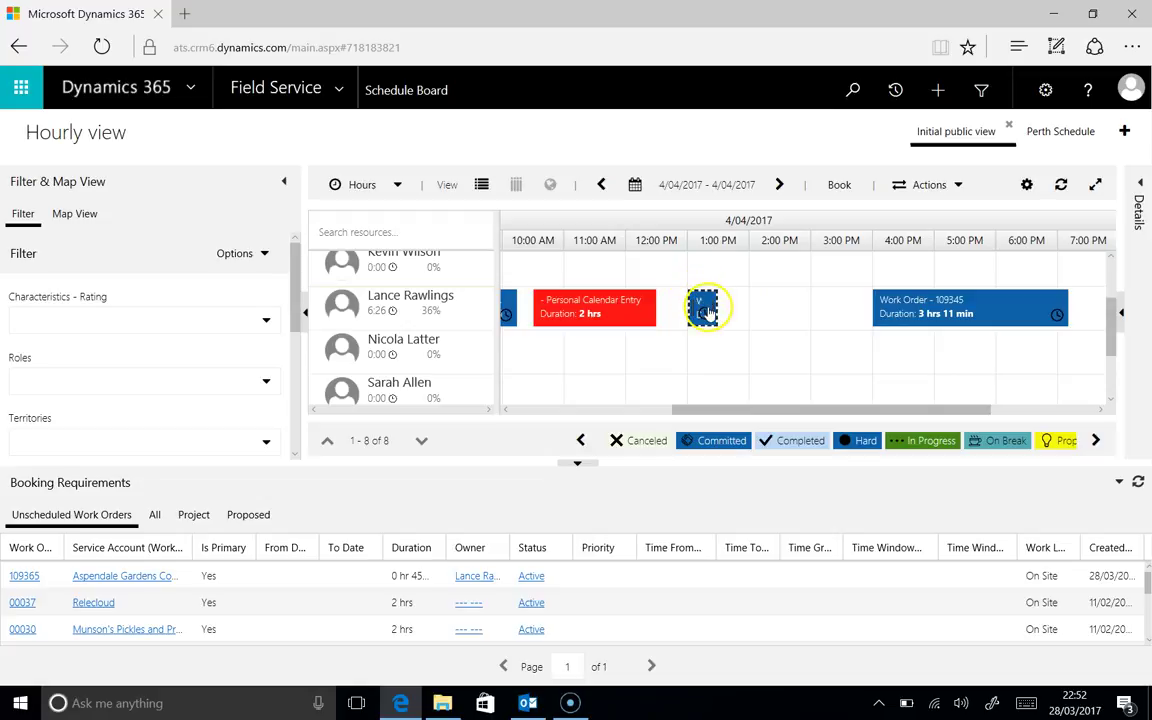
pyautogui.moveTo(712, 312)
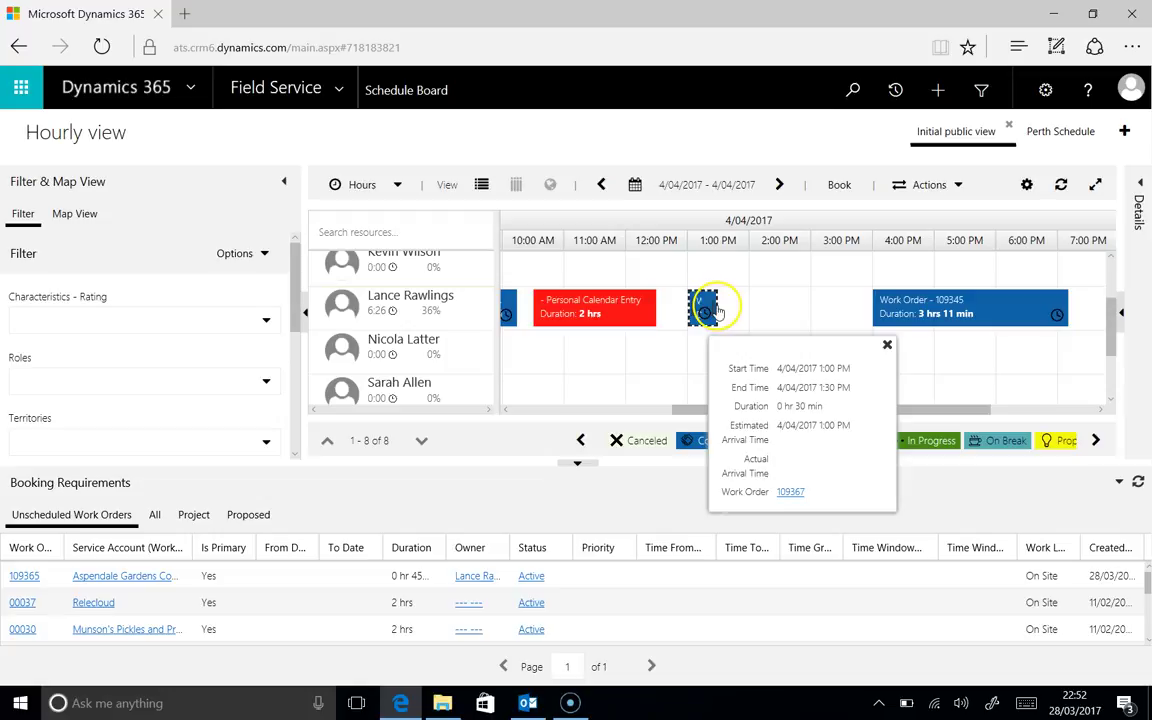
pyautogui.moveTo(709, 304); pyautogui.dragTo(816, 318)
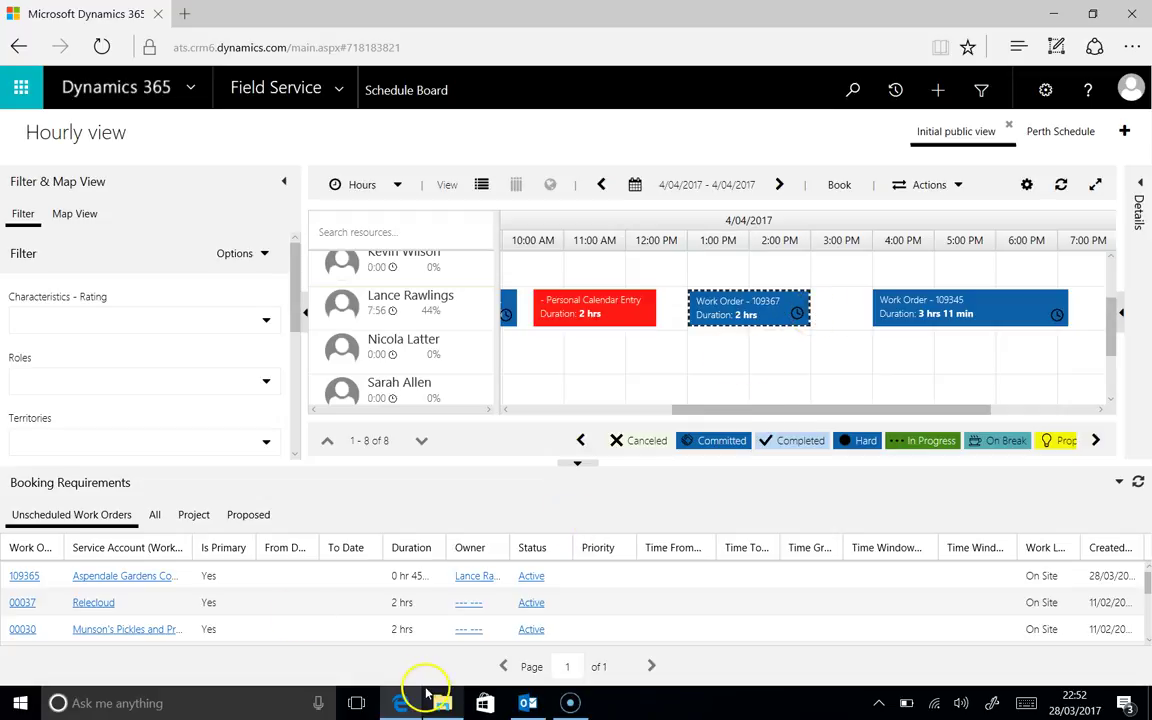
# Step: Switch to the Outlook calendar, synchronize with CRM and check the length of the Tagging Job entry on 4 April 2017
pyautogui.click(528, 703)
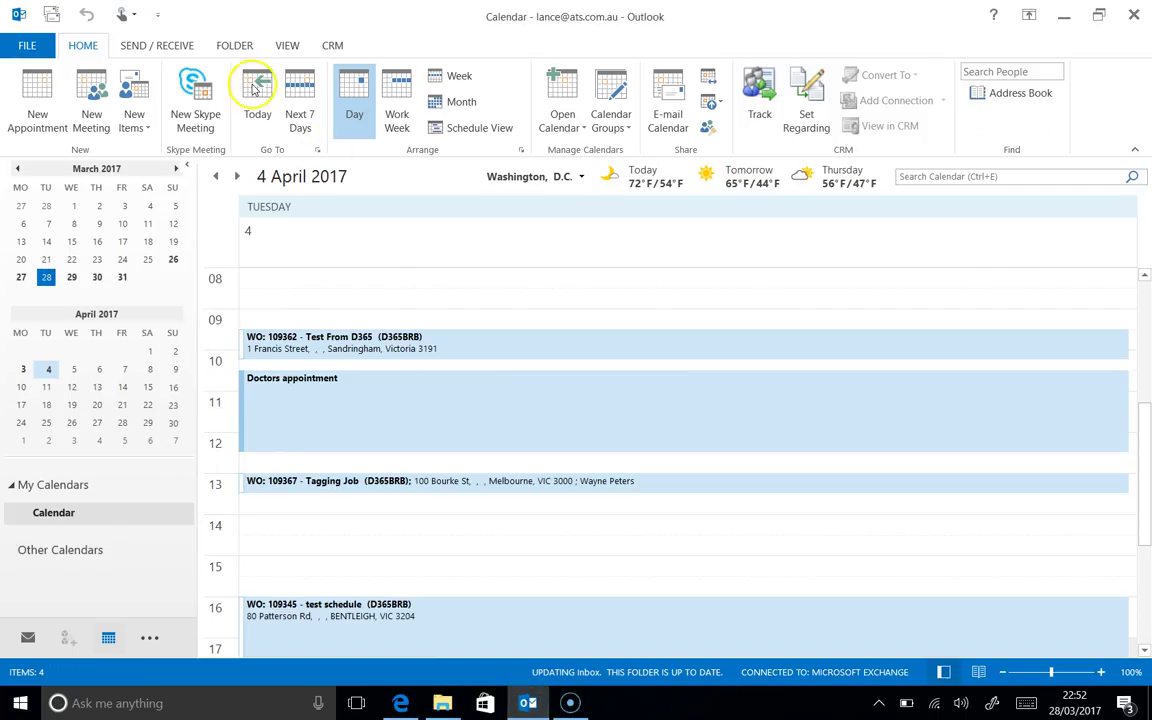
pyautogui.click(331, 45)
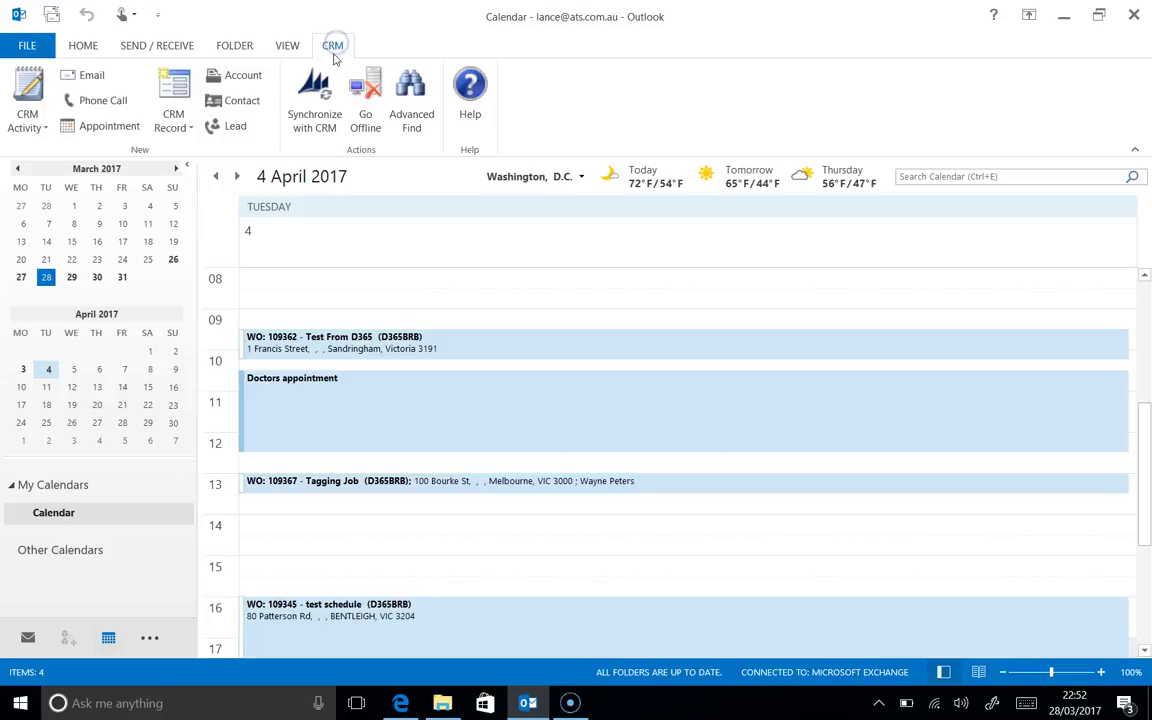
pyautogui.click(325, 103)
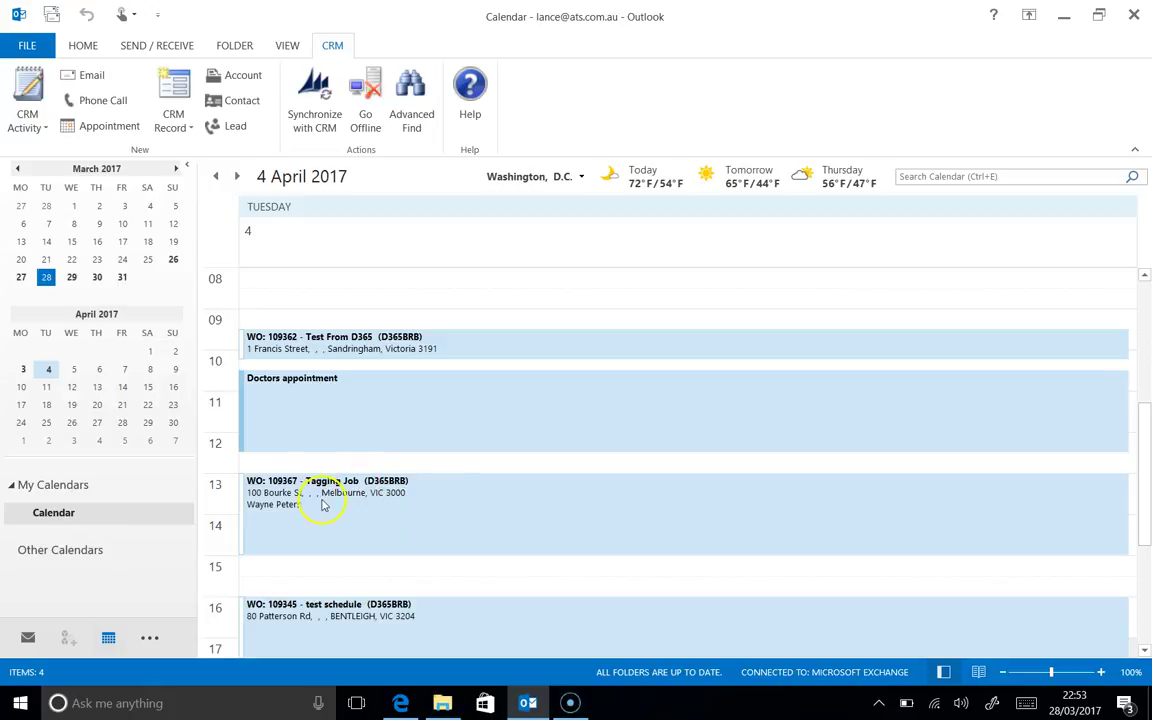
pyautogui.moveTo(321, 494)
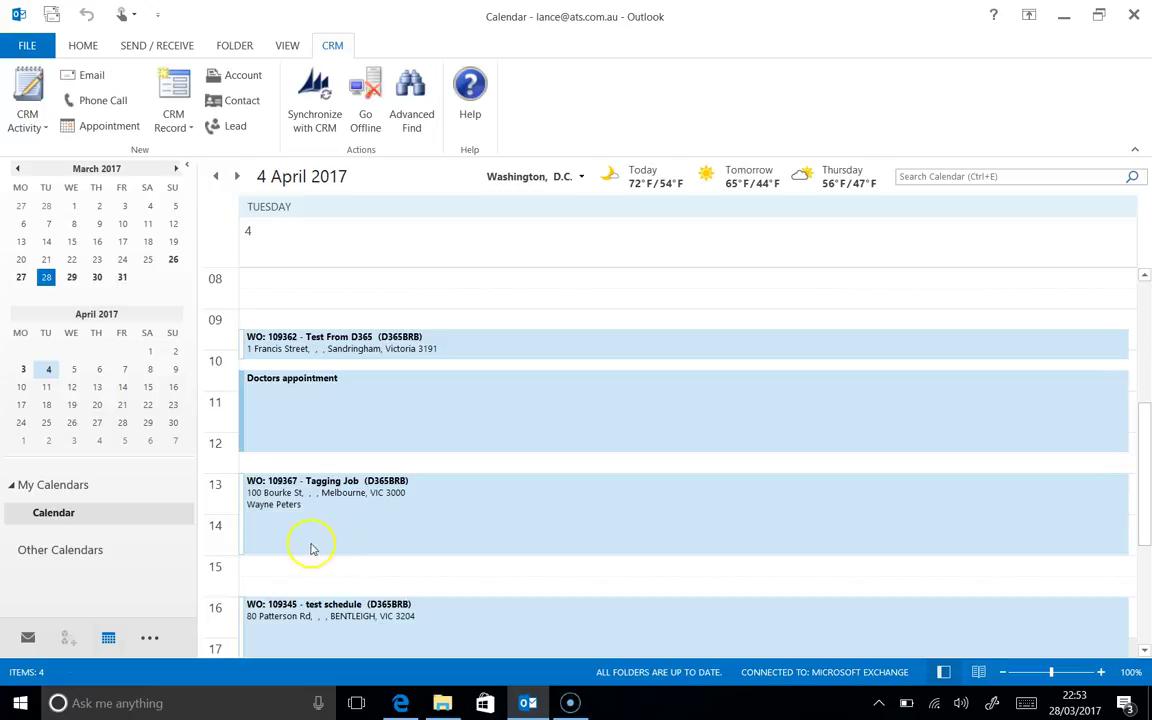
pyautogui.moveTo(335, 567); pyautogui.dragTo(335, 587)
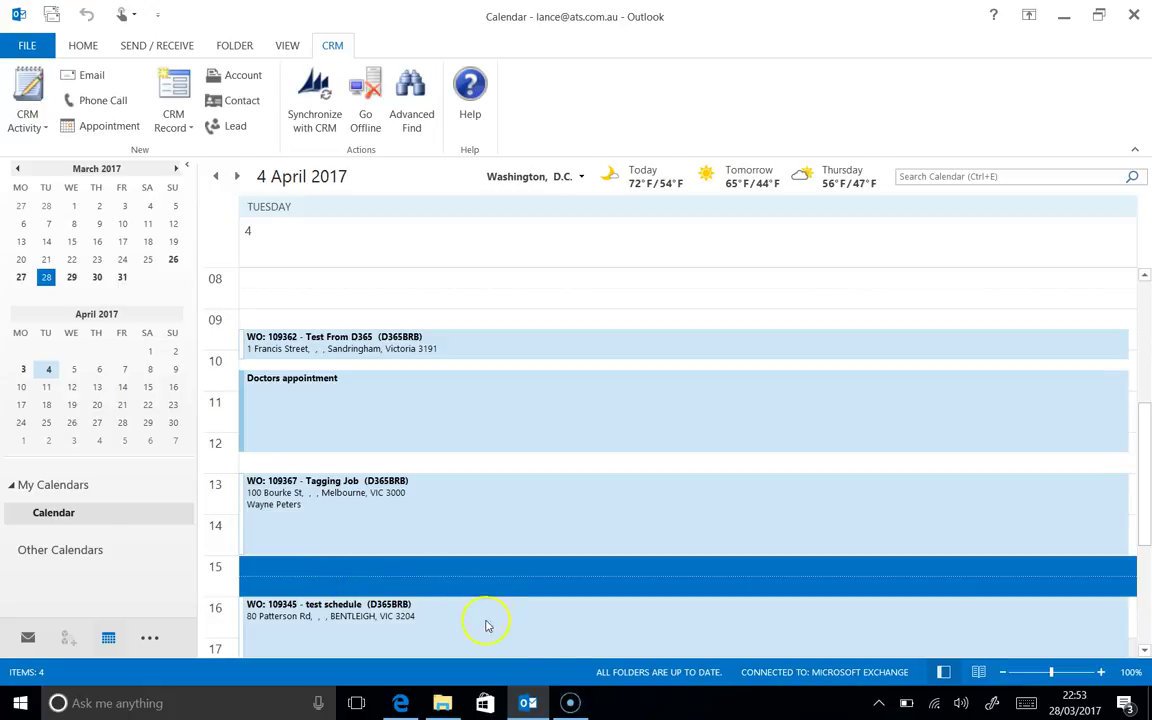
pyautogui.click(570, 705)
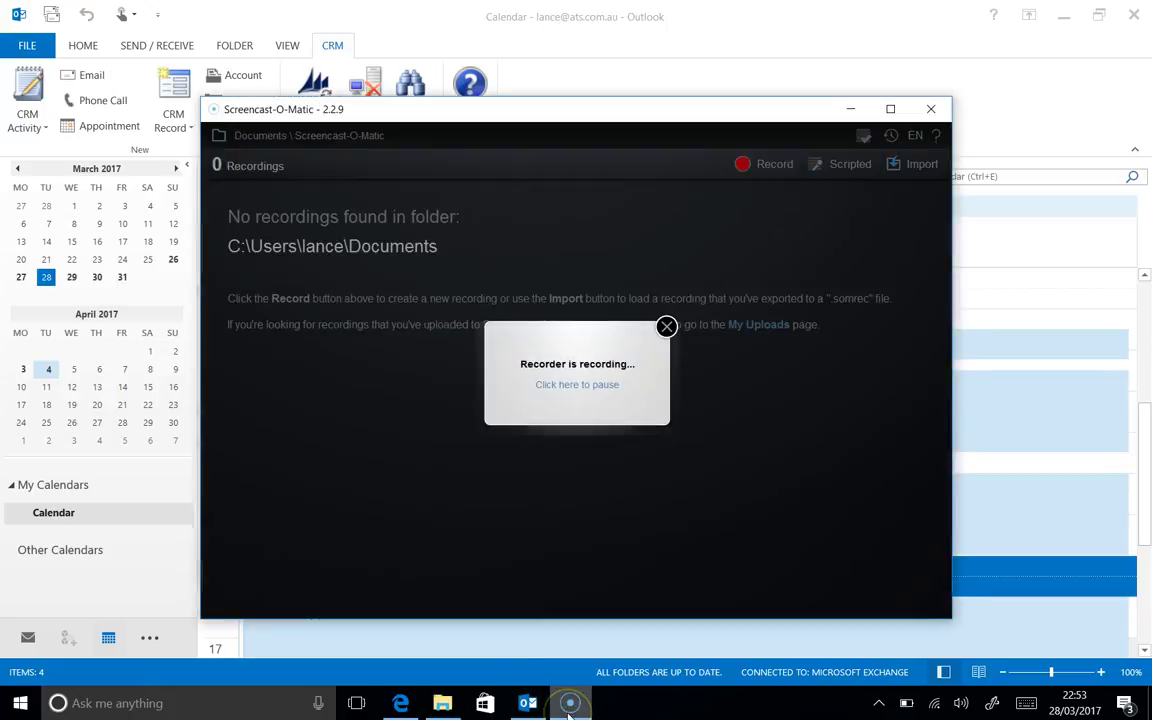